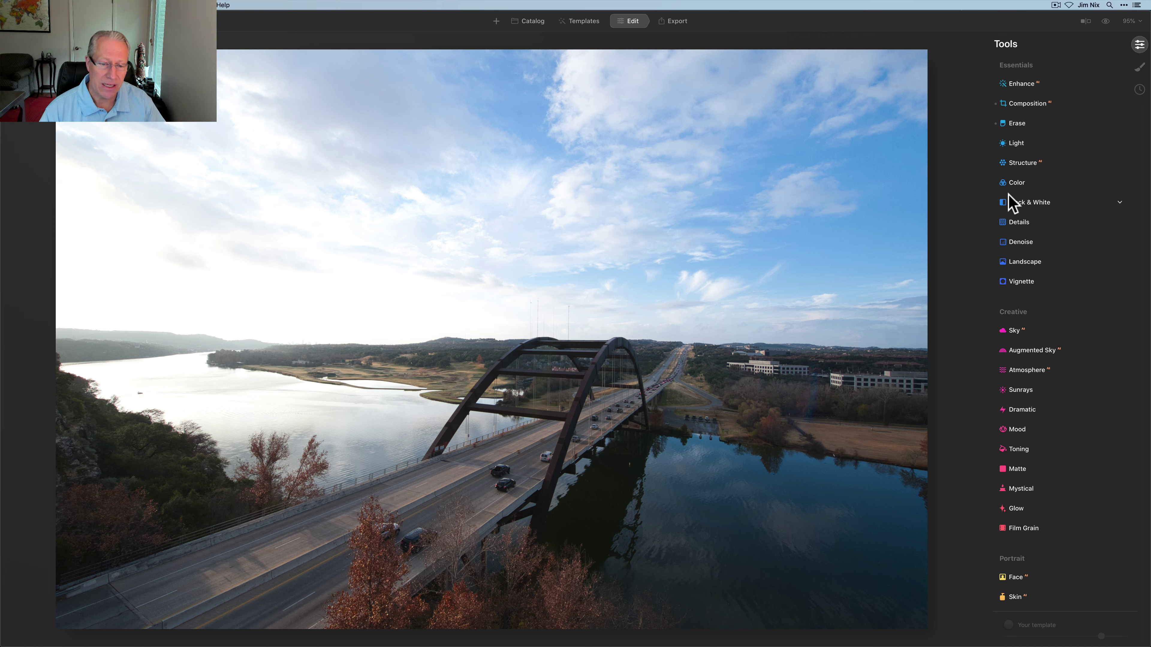
- Strengthen the Enhance Accent on the bridge photo
click(1023, 84)
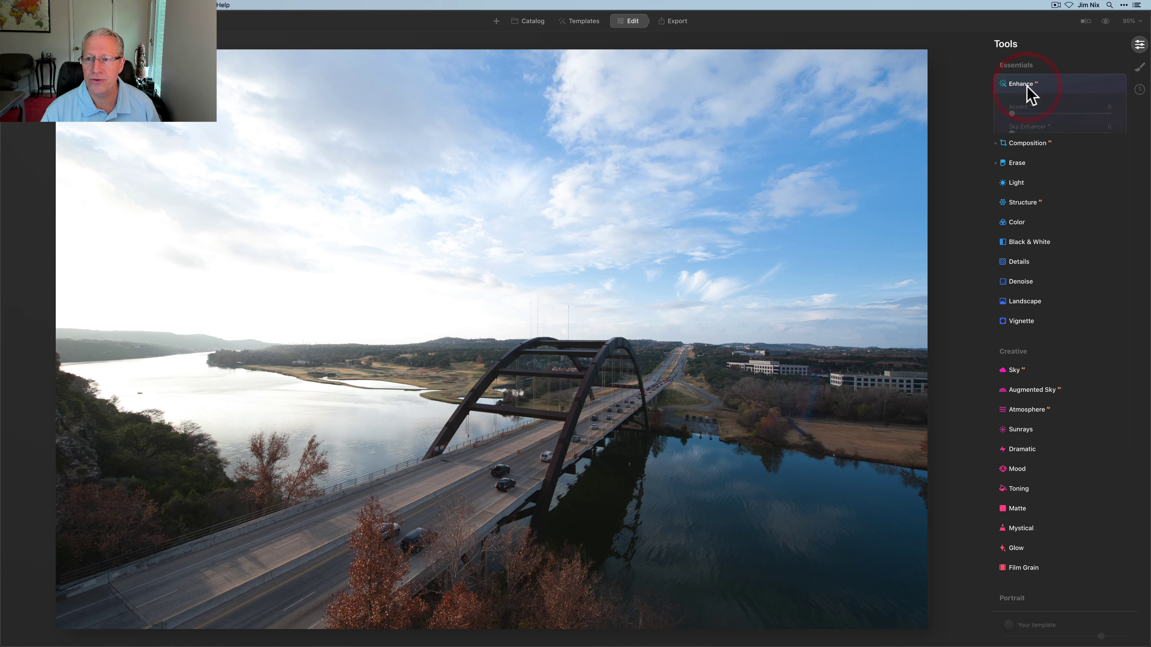
drag(1011, 113, 1071, 115)
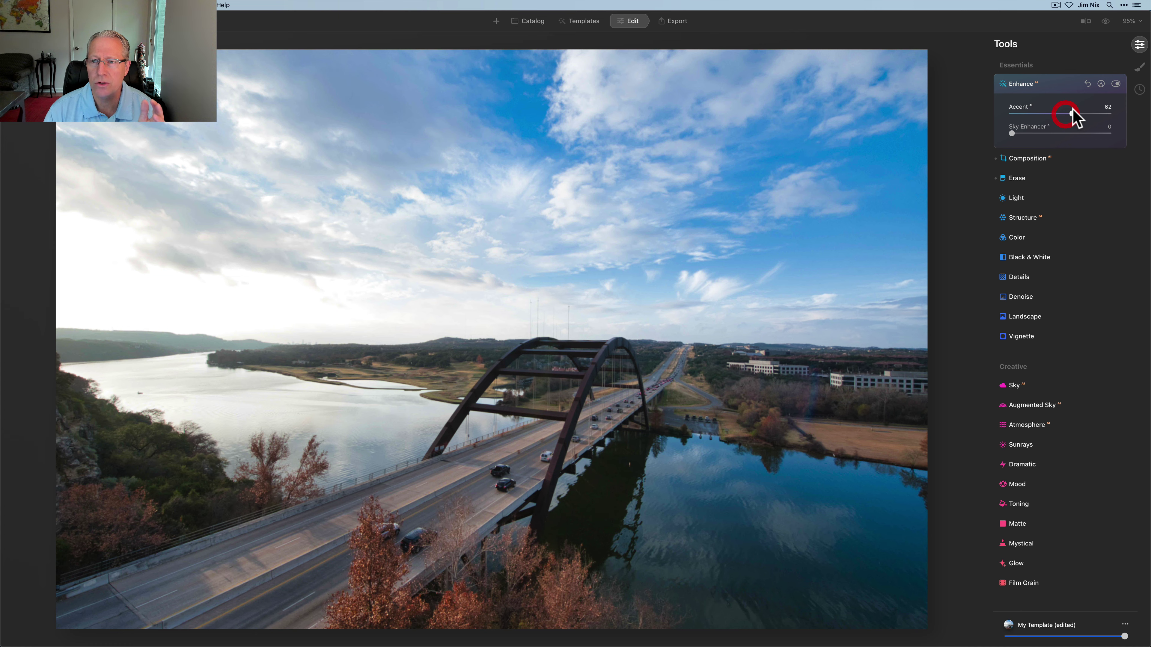
click(1051, 93)
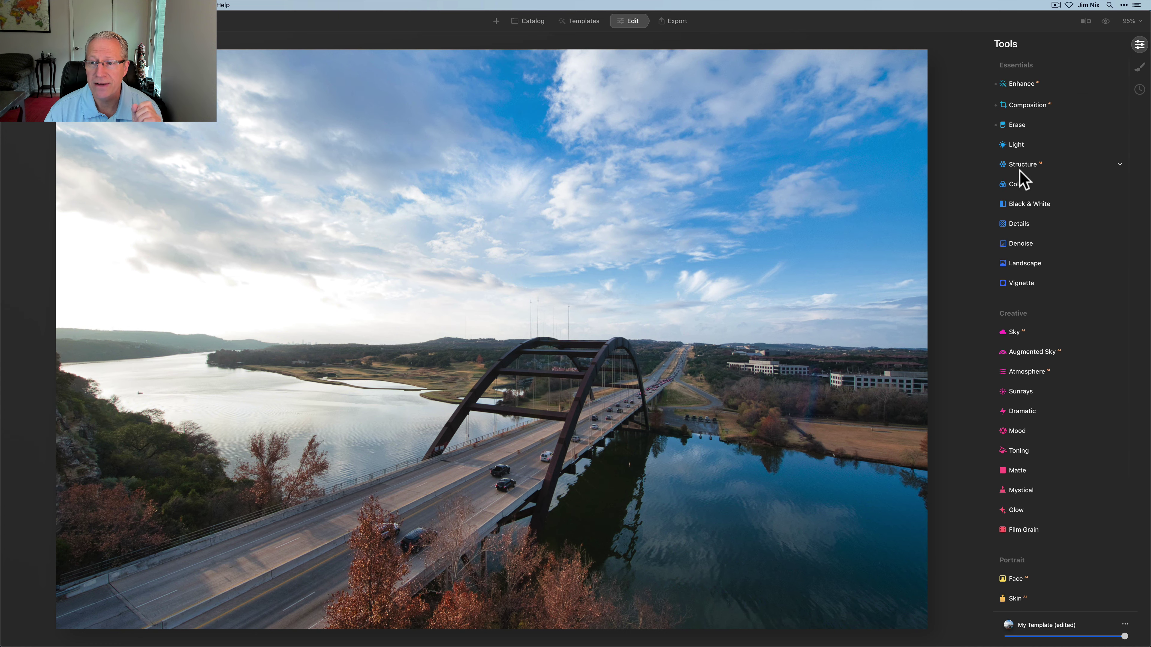
- In Light, set Smart Contrast 15, Highlights -64 and Shadows 7
click(1023, 143)
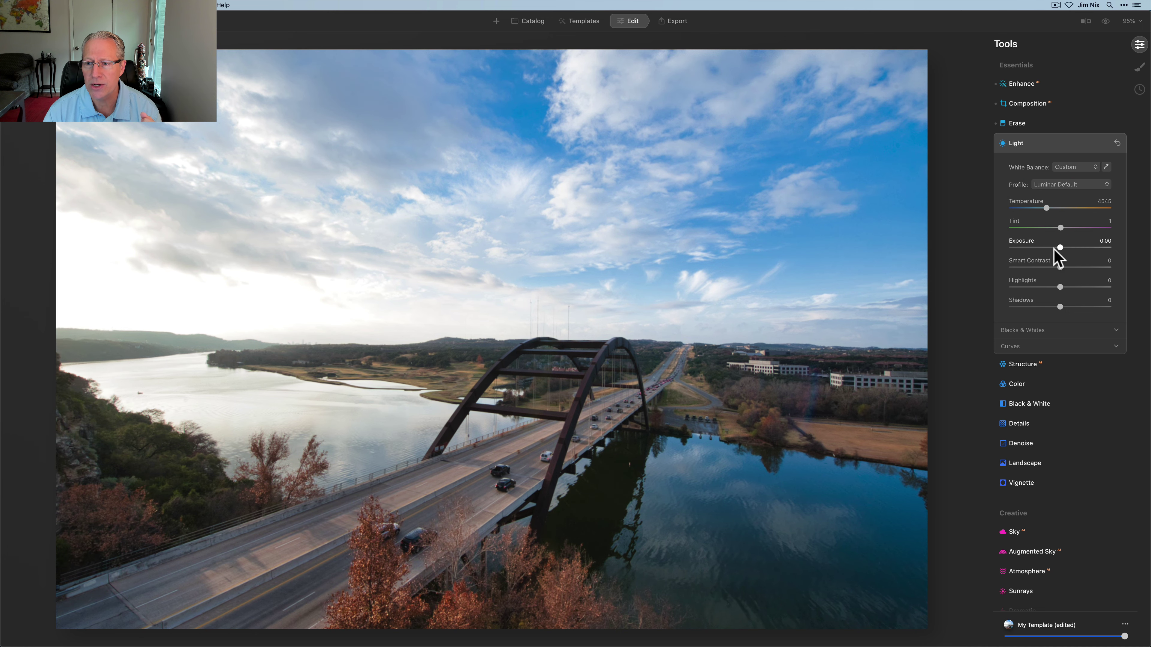
drag(1065, 268, 1029, 289)
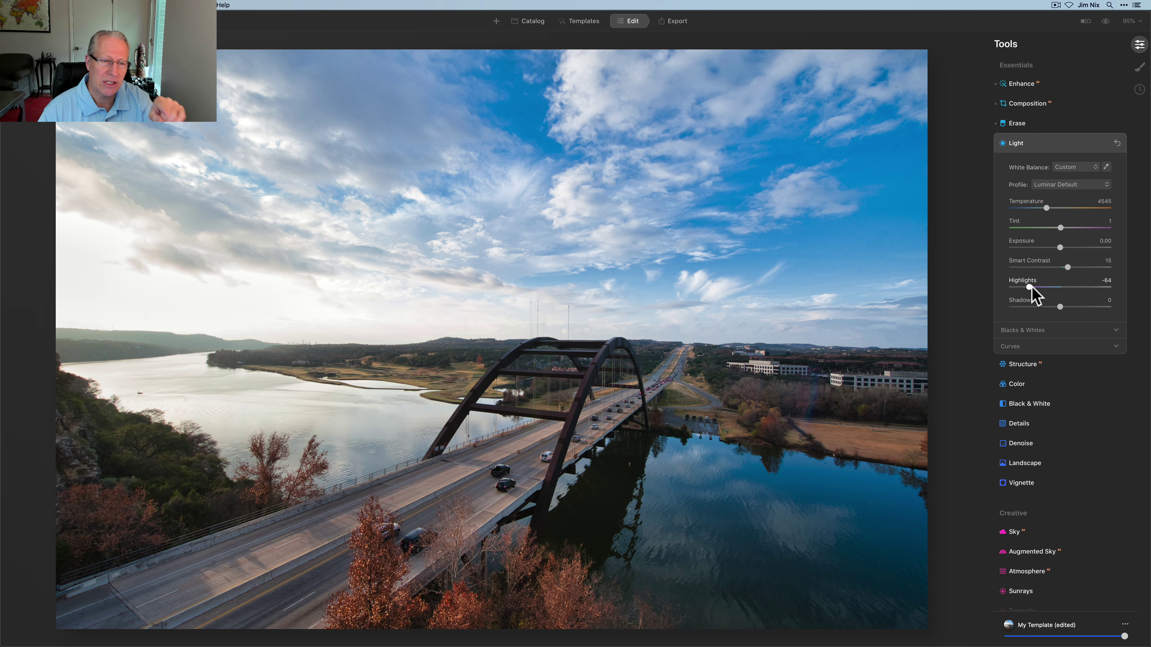
click(176, 313)
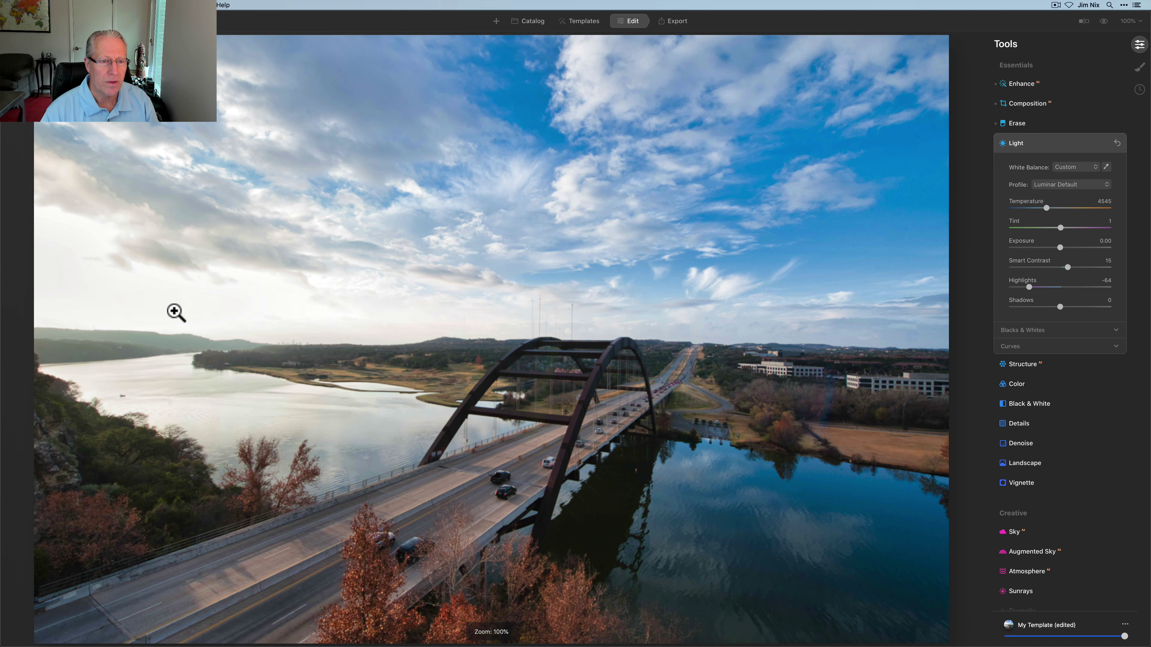
click(176, 313)
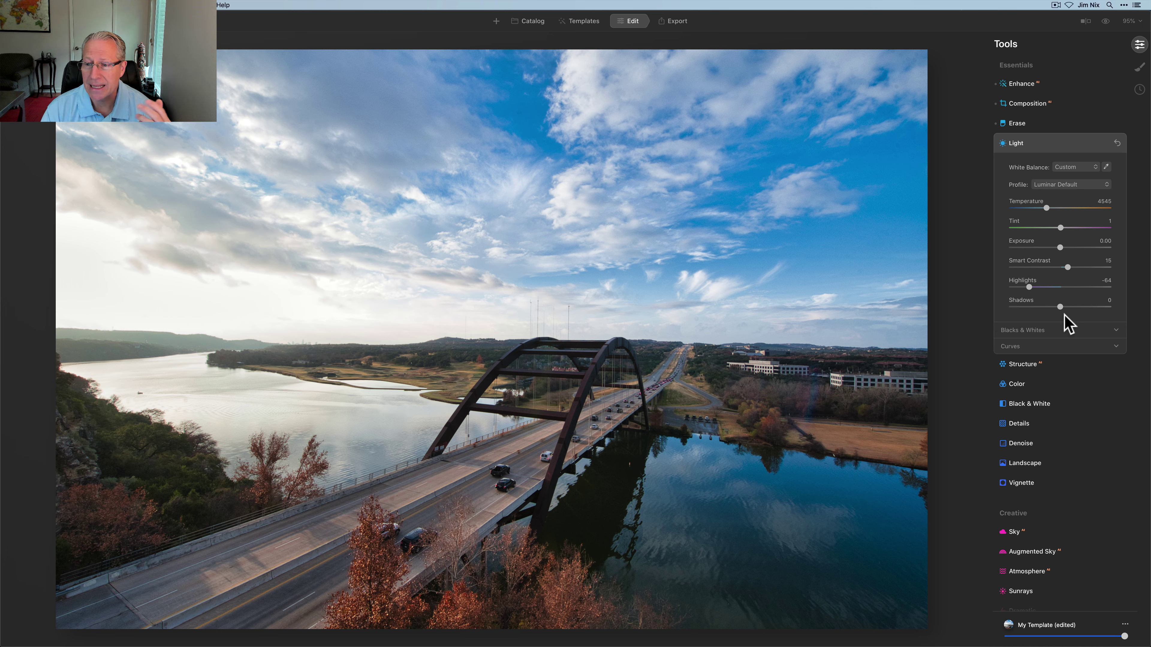
drag(1060, 307, 1062, 306)
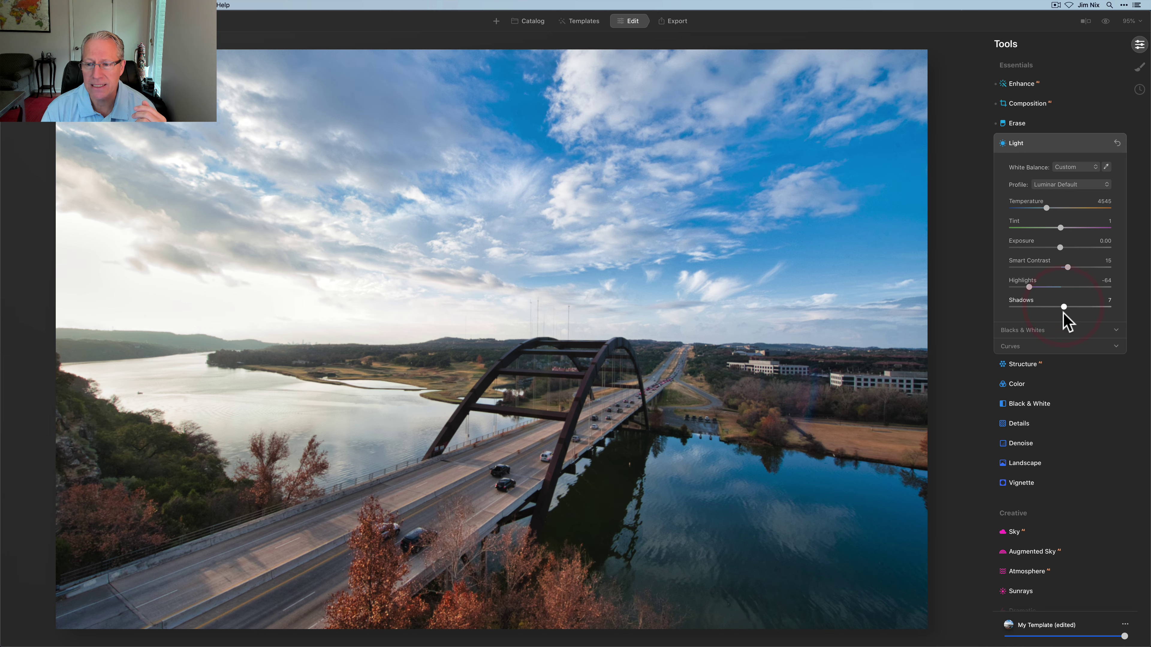
scroll(1043, 381, down, 2)
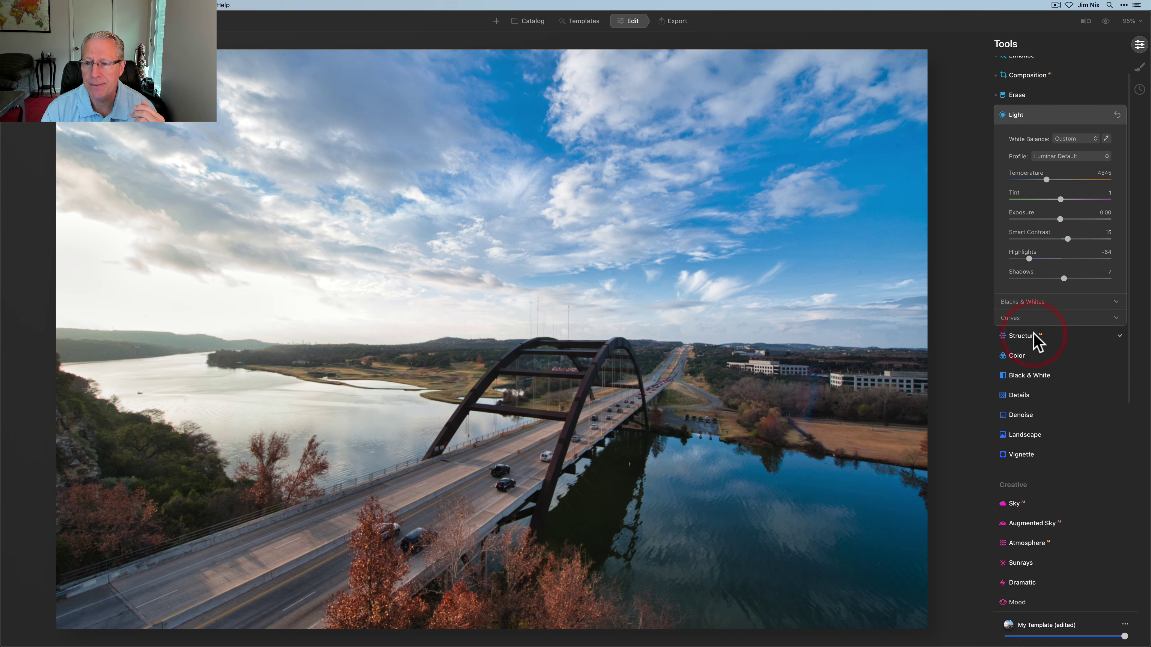
- Set Structure Amount to -41, masked by a level gradient across the horizon
click(1034, 334)
drag(1059, 164, 1037, 171)
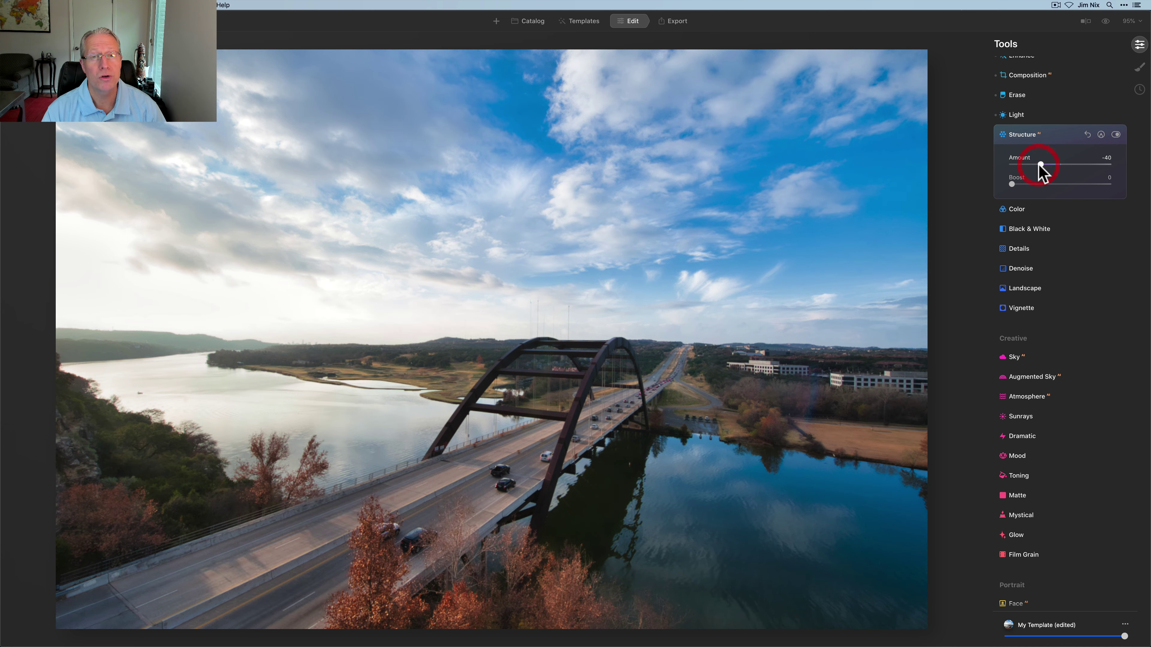
click(1101, 135)
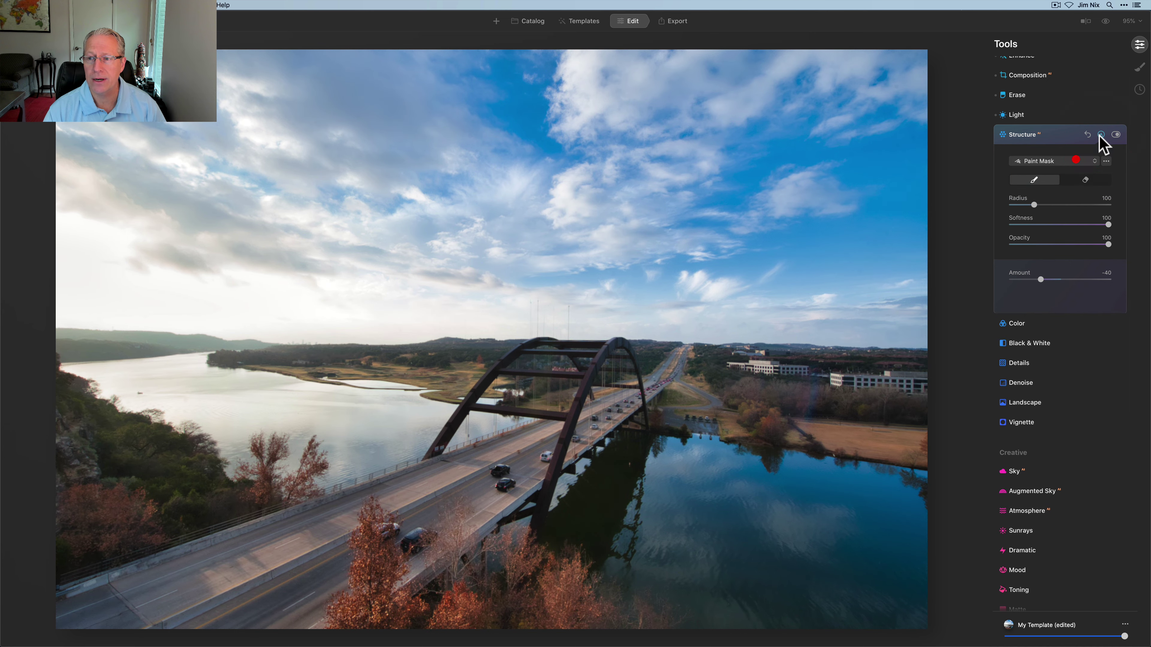
click(1077, 163)
click(1050, 186)
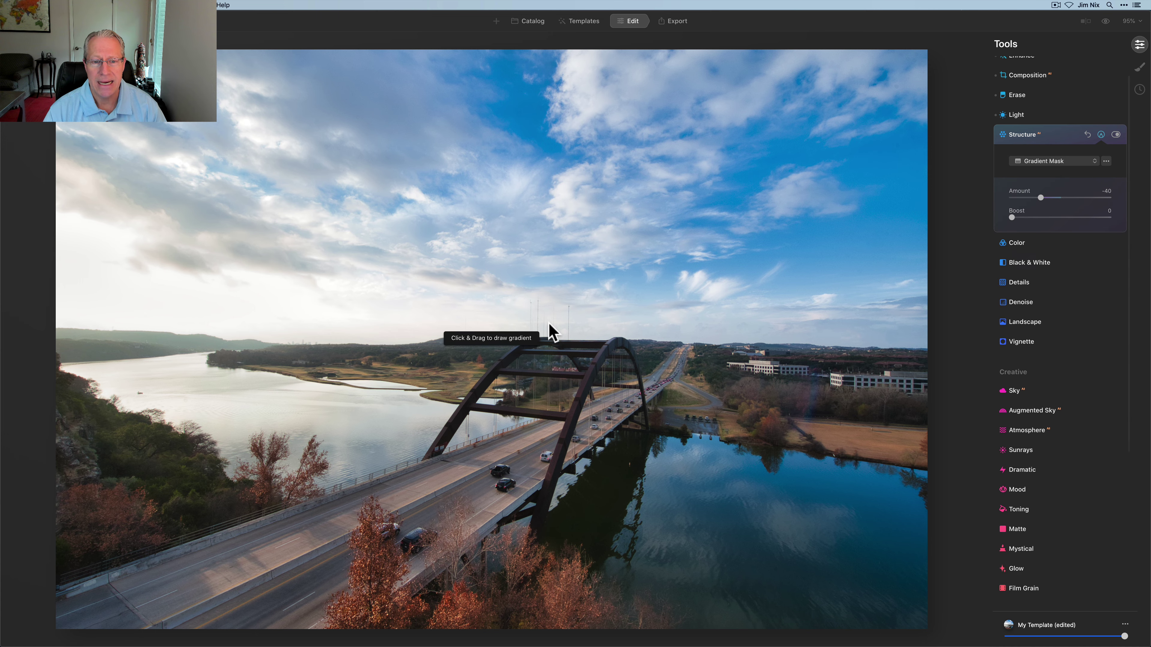
drag(549, 324, 545, 342)
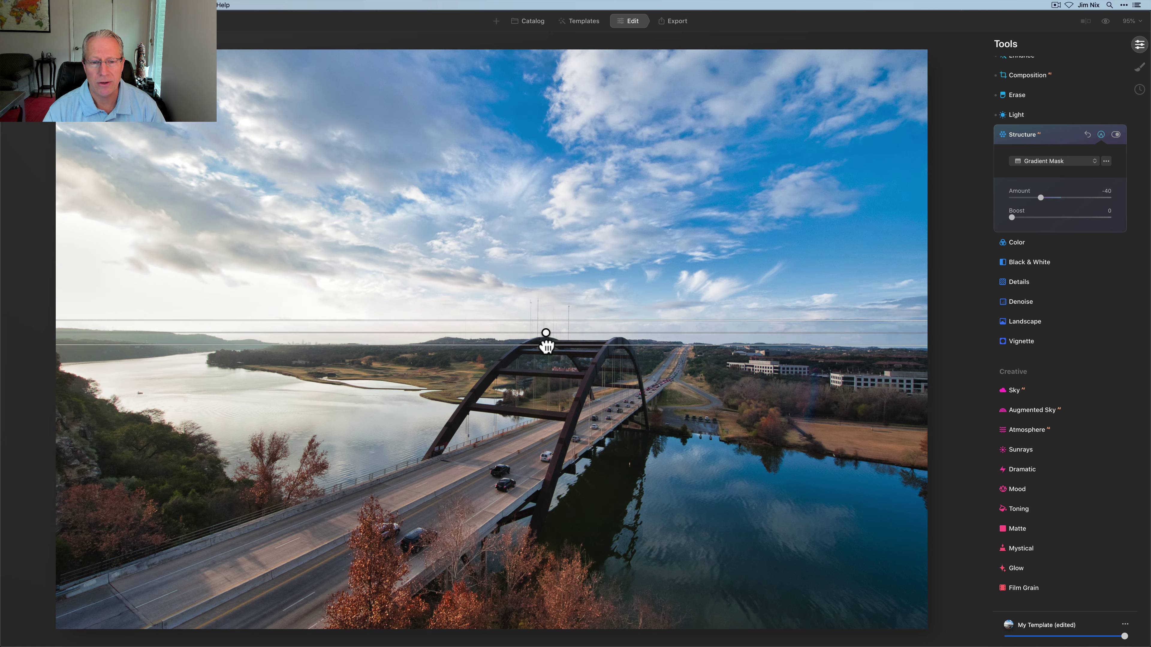
click(546, 342)
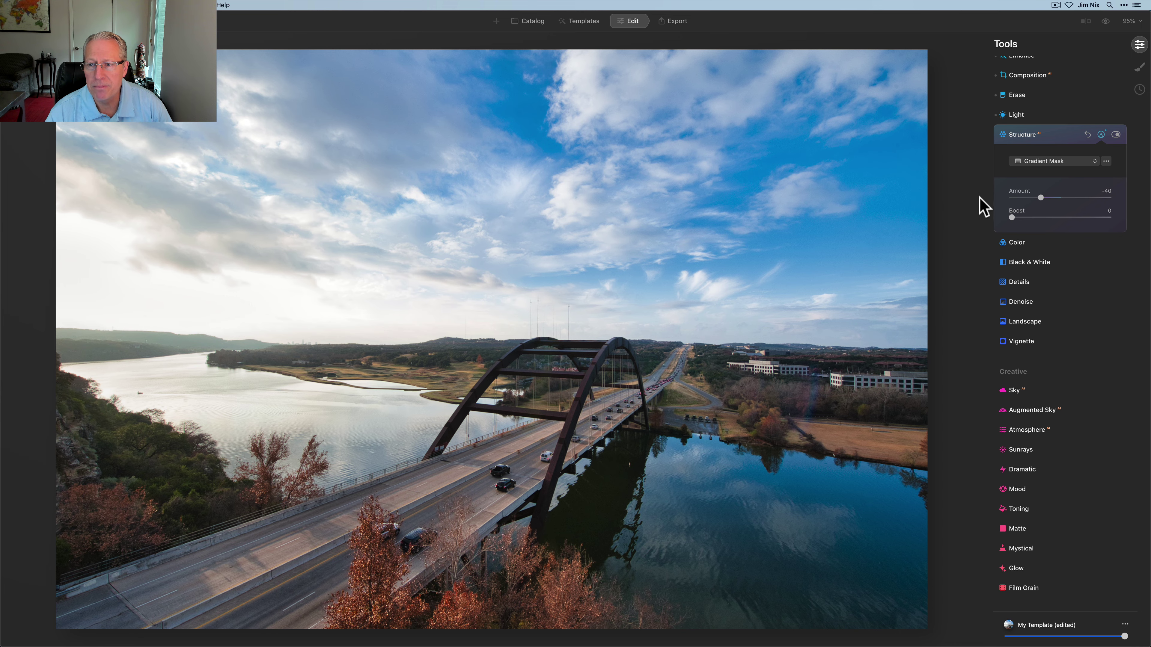
drag(1042, 199, 1040, 198)
click(1041, 162)
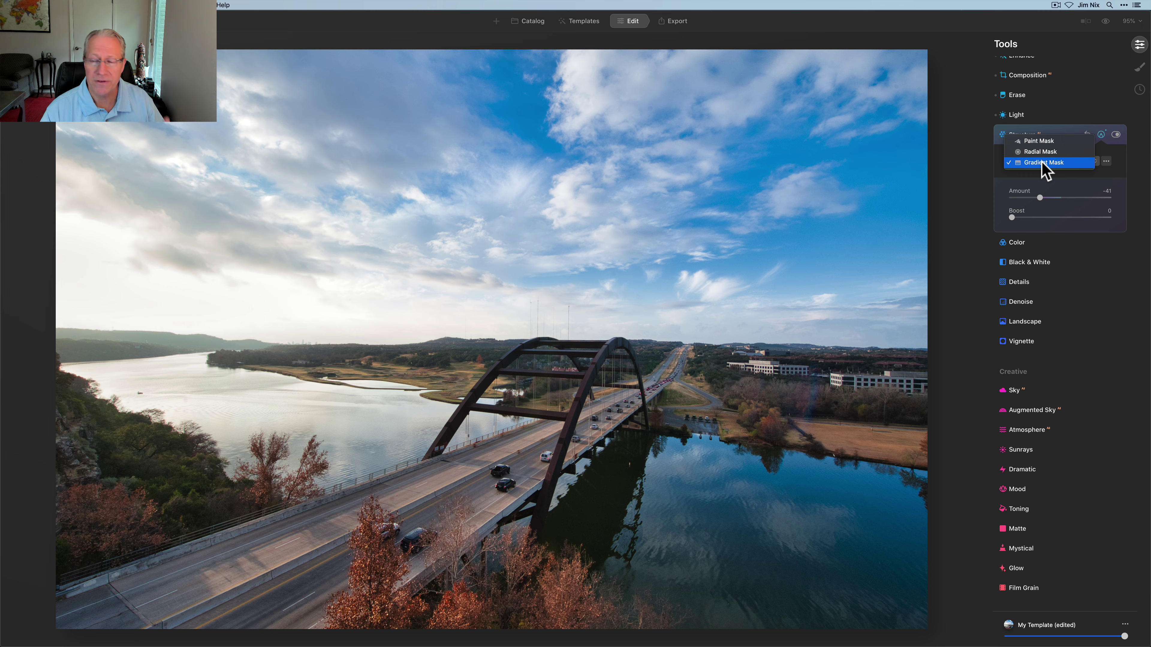
- Brush the Structure mask over the lake water and river
click(1040, 141)
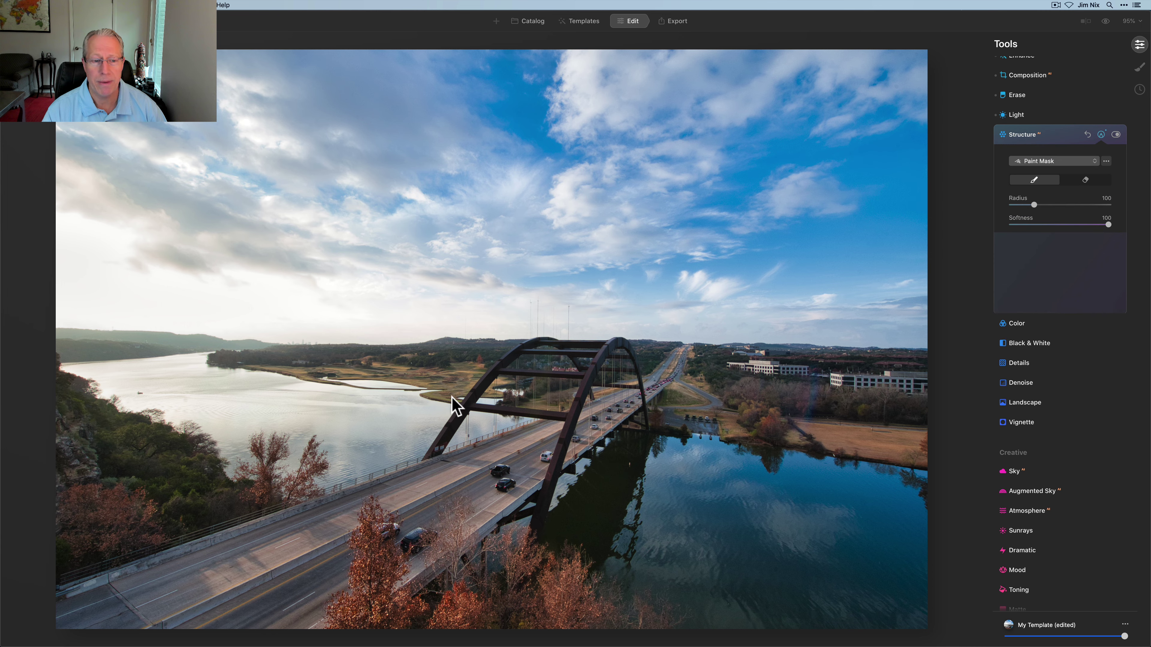
mouse_move(334, 416)
mouse_down()
mouse_move(398, 416)
mouse_move(329, 445)
mouse_move(336, 430)
mouse_move(270, 399)
mouse_move(159, 381)
mouse_move(231, 419)
mouse_move(368, 411)
mouse_move(476, 431)
mouse_up()
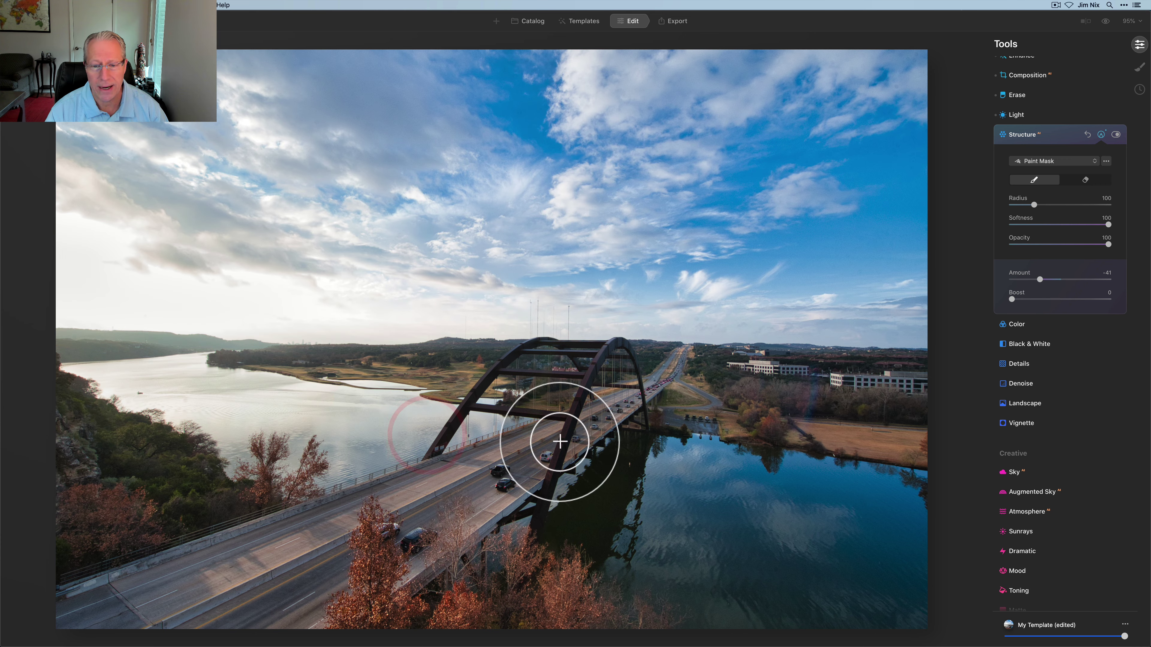
mouse_move(784, 468)
mouse_down()
mouse_move(662, 480)
mouse_move(636, 513)
mouse_move(618, 578)
mouse_move(715, 611)
mouse_move(915, 610)
mouse_move(908, 519)
mouse_move(887, 485)
mouse_move(709, 468)
mouse_move(831, 483)
mouse_move(799, 501)
mouse_move(882, 515)
mouse_move(882, 554)
mouse_move(779, 549)
mouse_move(882, 555)
mouse_move(844, 550)
mouse_move(892, 568)
mouse_move(720, 500)
mouse_move(671, 531)
mouse_move(745, 515)
mouse_move(654, 545)
mouse_move(705, 551)
mouse_move(680, 527)
mouse_move(789, 557)
mouse_move(681, 534)
mouse_move(636, 551)
mouse_move(740, 577)
mouse_move(802, 574)
mouse_move(732, 540)
mouse_move(846, 504)
mouse_move(919, 499)
mouse_move(917, 621)
mouse_move(759, 610)
mouse_move(716, 590)
mouse_move(669, 510)
mouse_move(708, 466)
mouse_move(653, 479)
mouse_move(607, 522)
mouse_move(625, 549)
mouse_up()
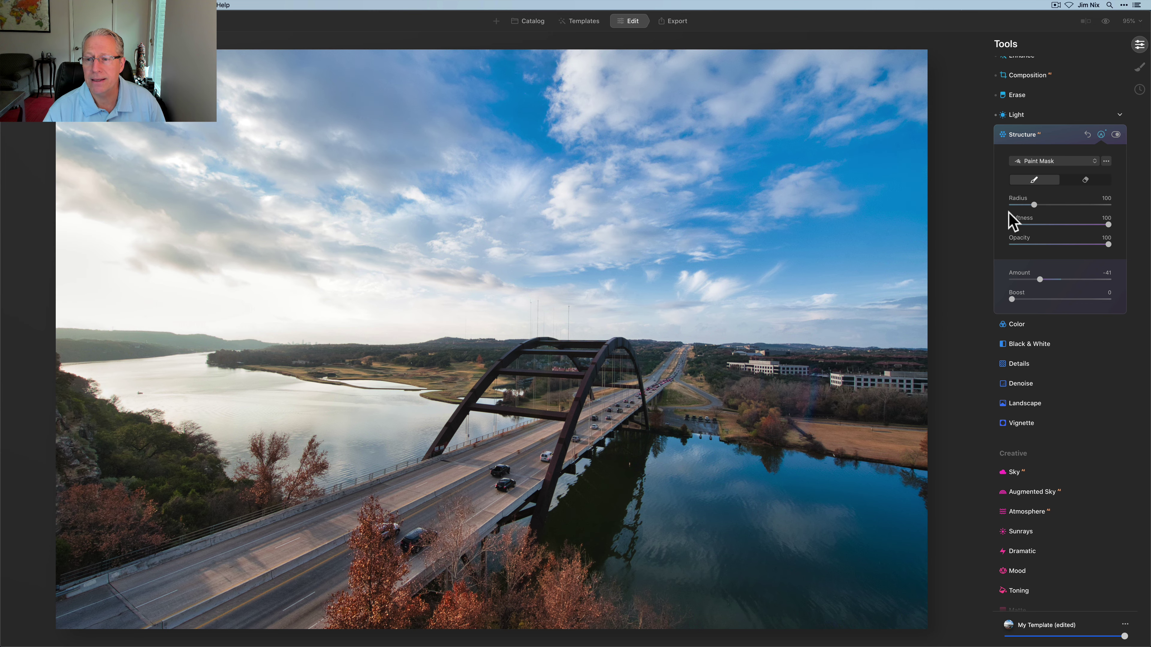
click(1101, 136)
- Raise Color Vibrance to 14
click(1057, 135)
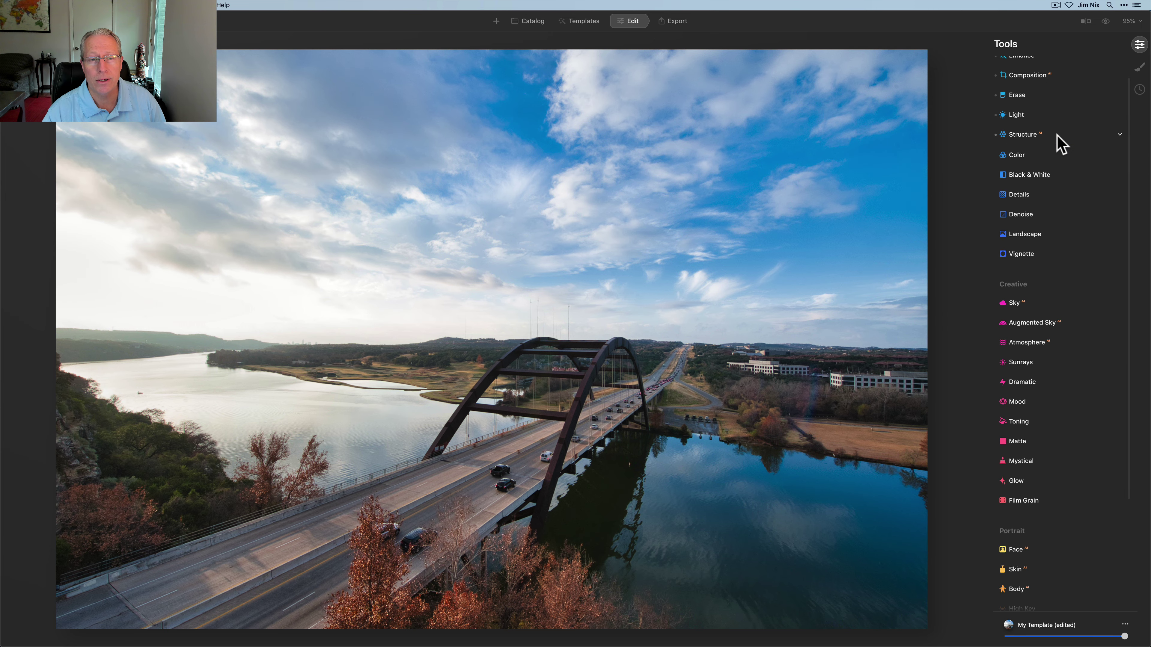
click(1026, 157)
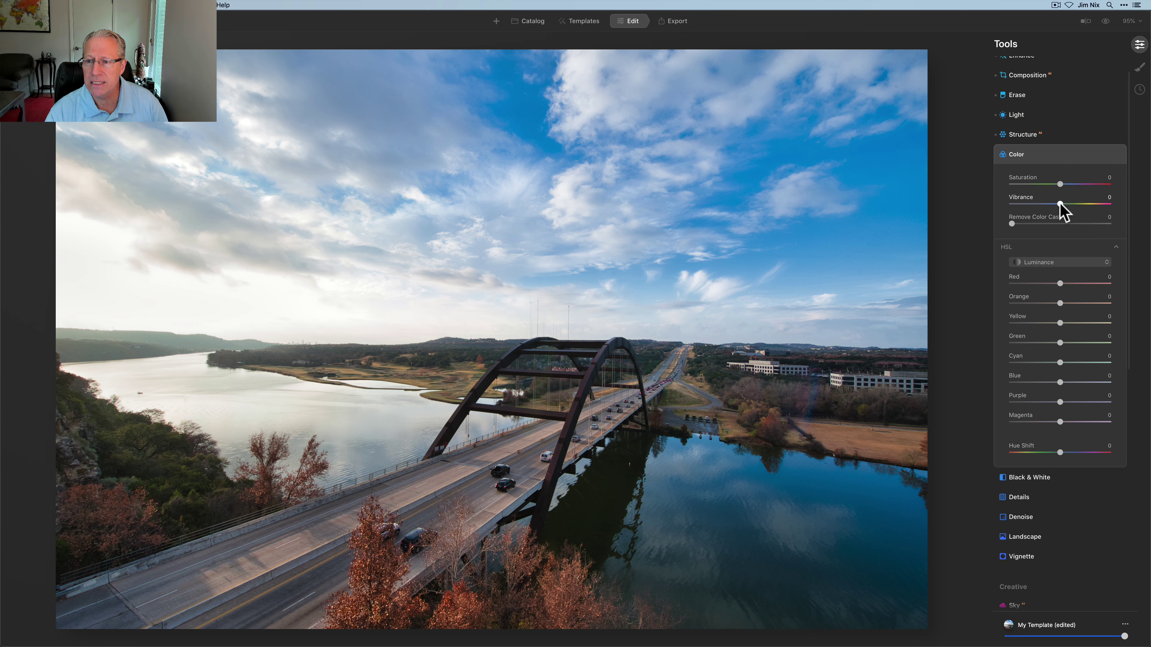
drag(1060, 204, 1068, 205)
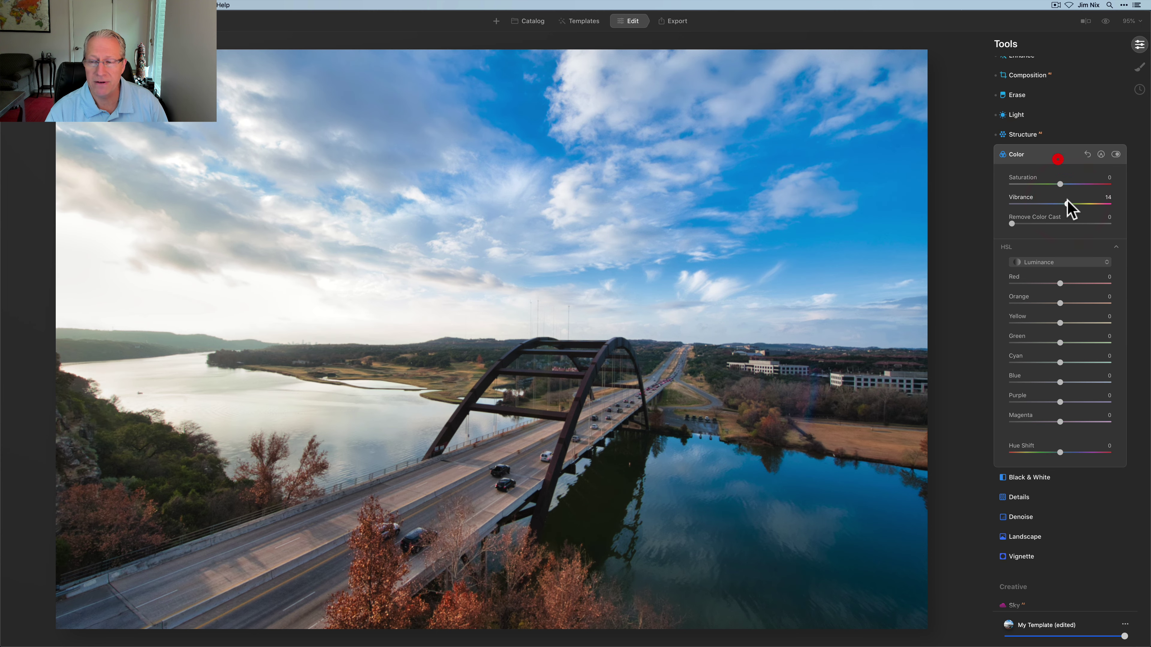
click(1059, 159)
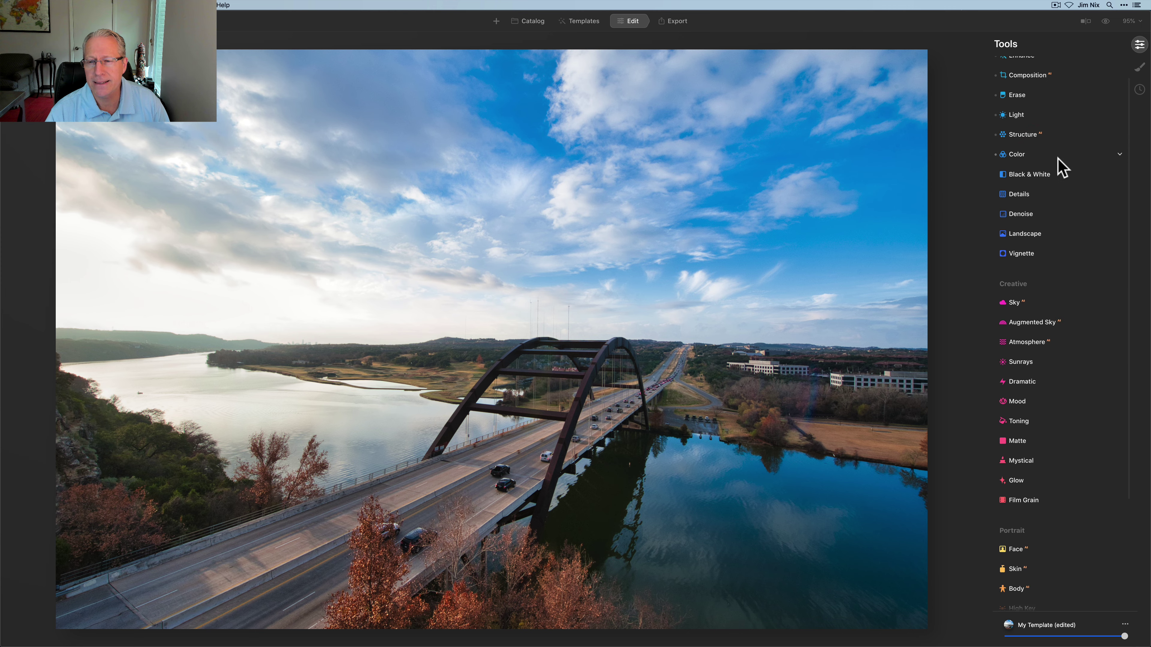
- Set Landscape Golden Hour to 29 and compare the photo before and after
click(1023, 233)
drag(1011, 282, 1038, 283)
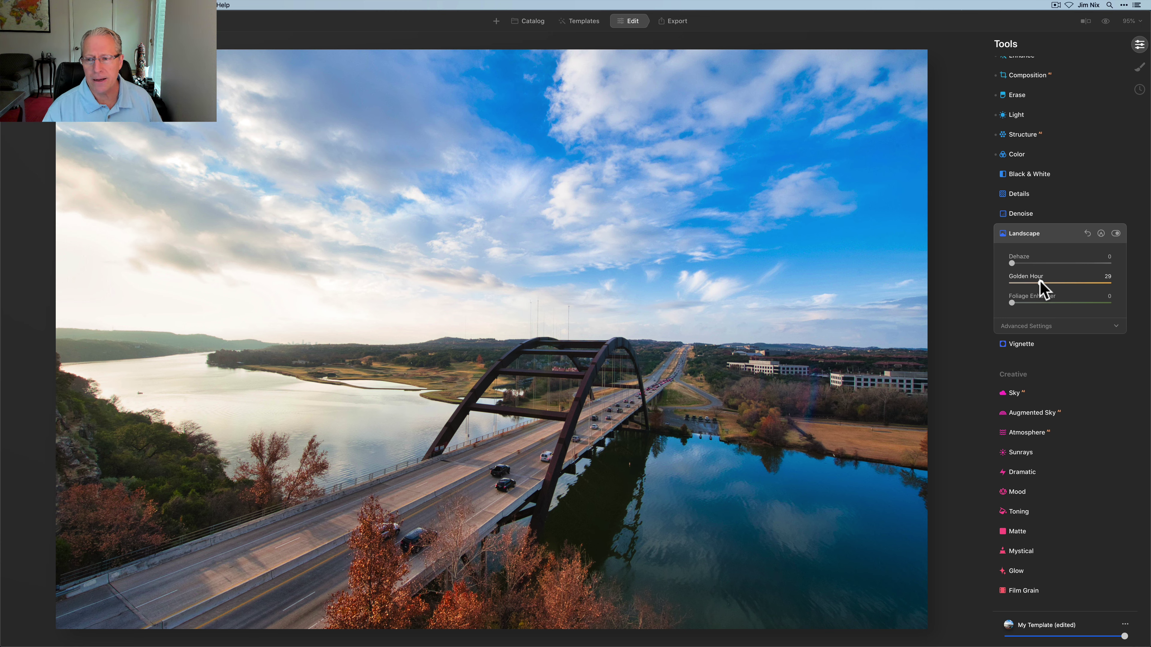
click(1056, 236)
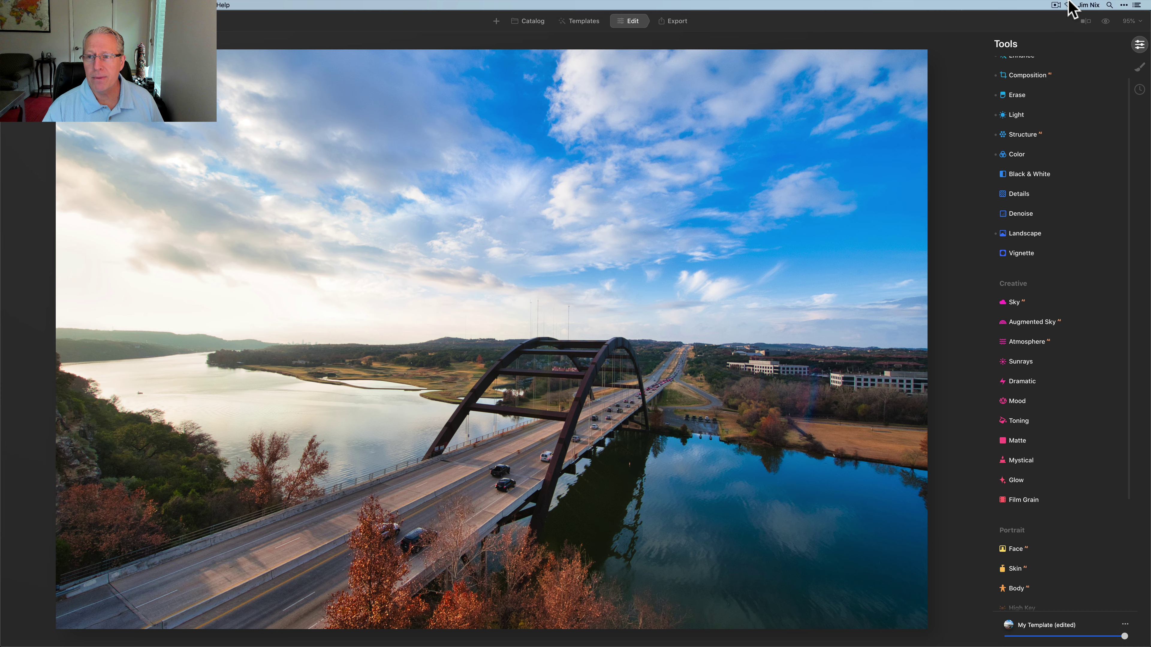
click(1106, 23)
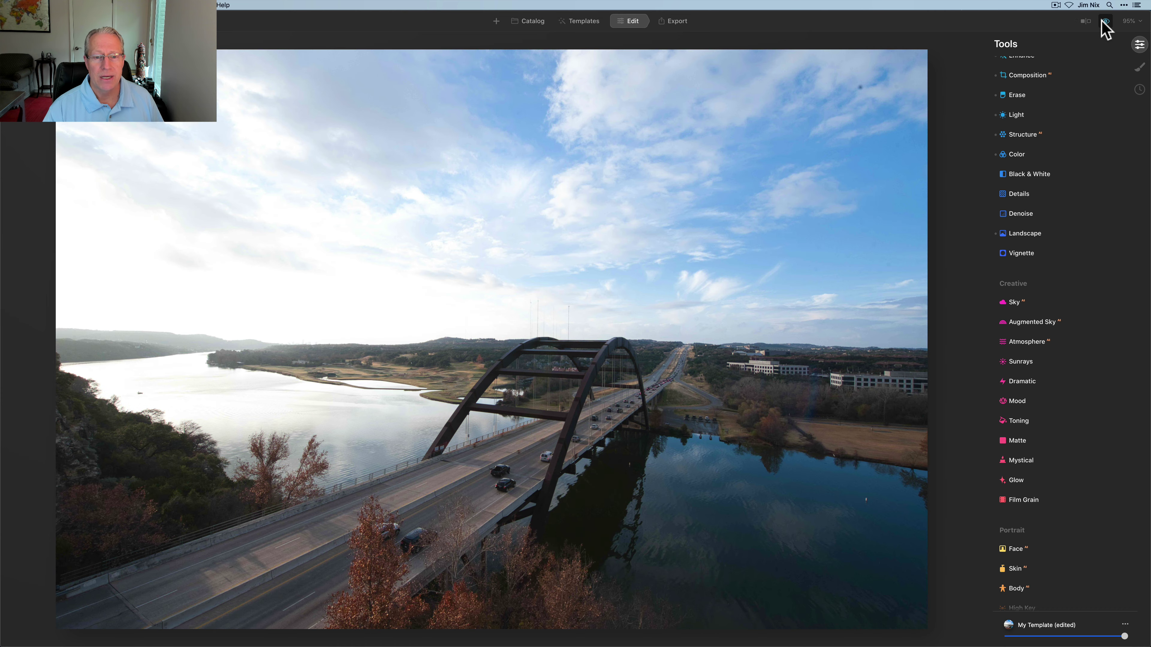
click(1106, 22)
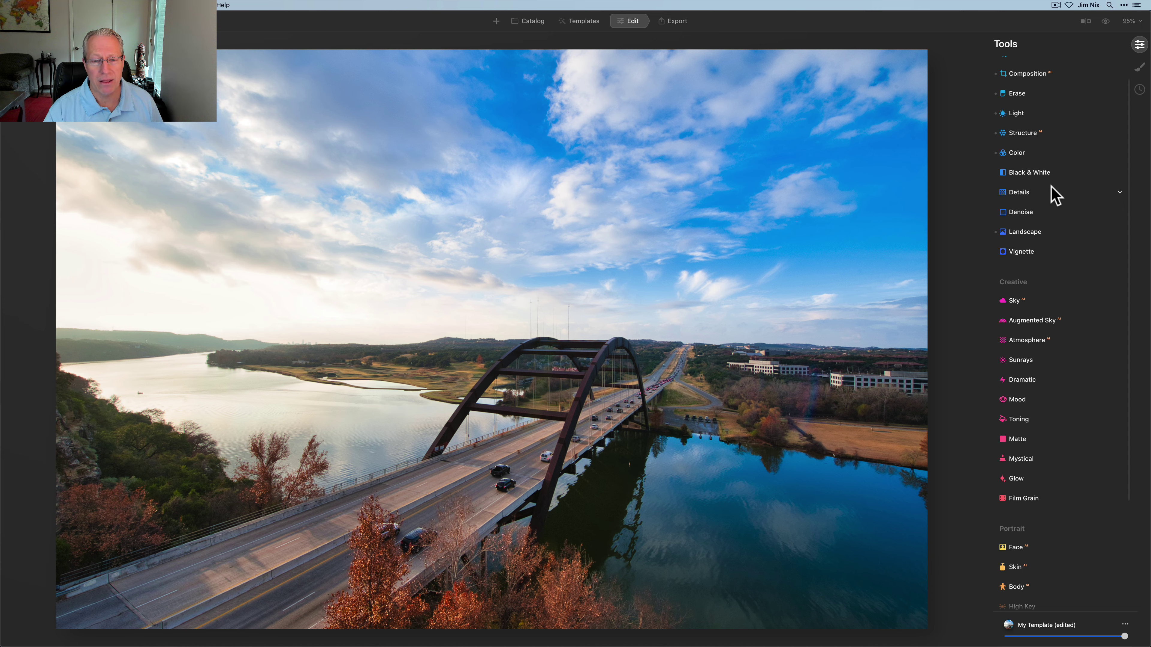
scroll(1056, 194, down, 5)
scroll(1056, 195, down, 3)
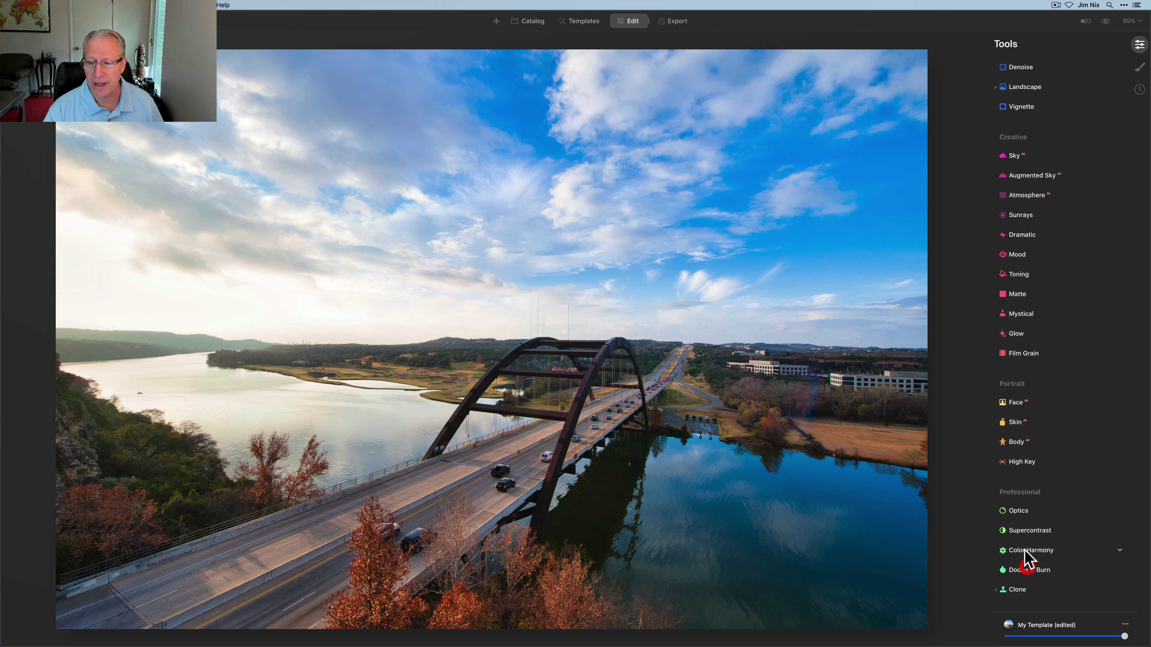
- With a large Dodge & Burn Lighten brush, brighten the water below the bridge and across the lake
click(1028, 570)
scroll(1029, 575, down, 2)
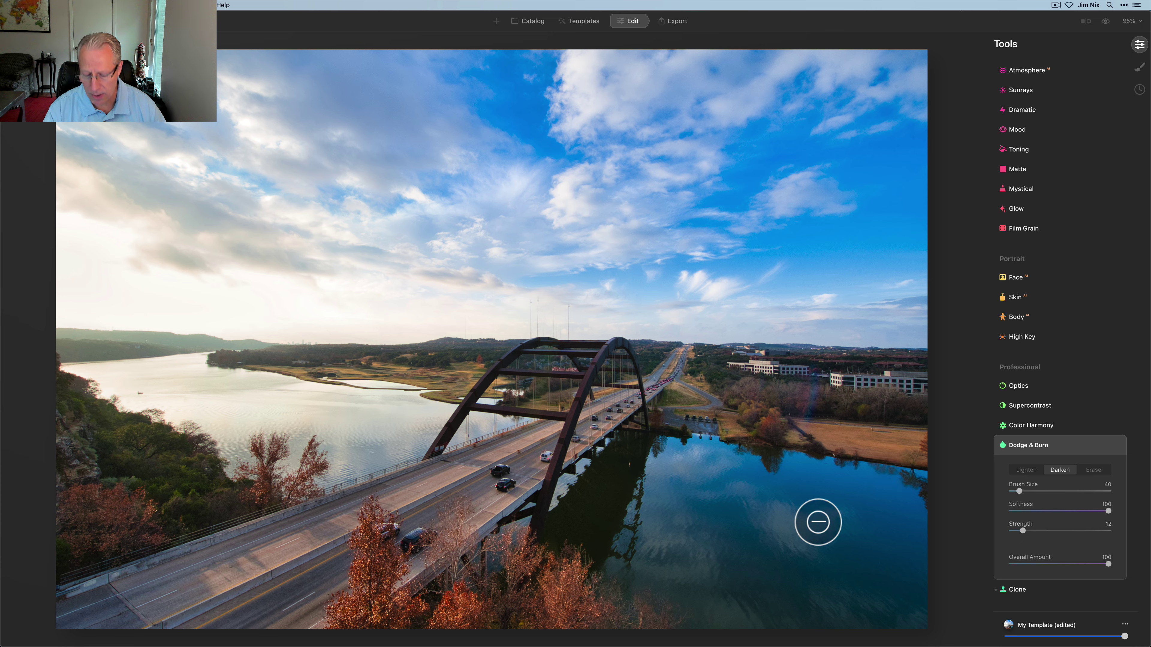
click(1026, 470)
drag(1019, 491, 1033, 491)
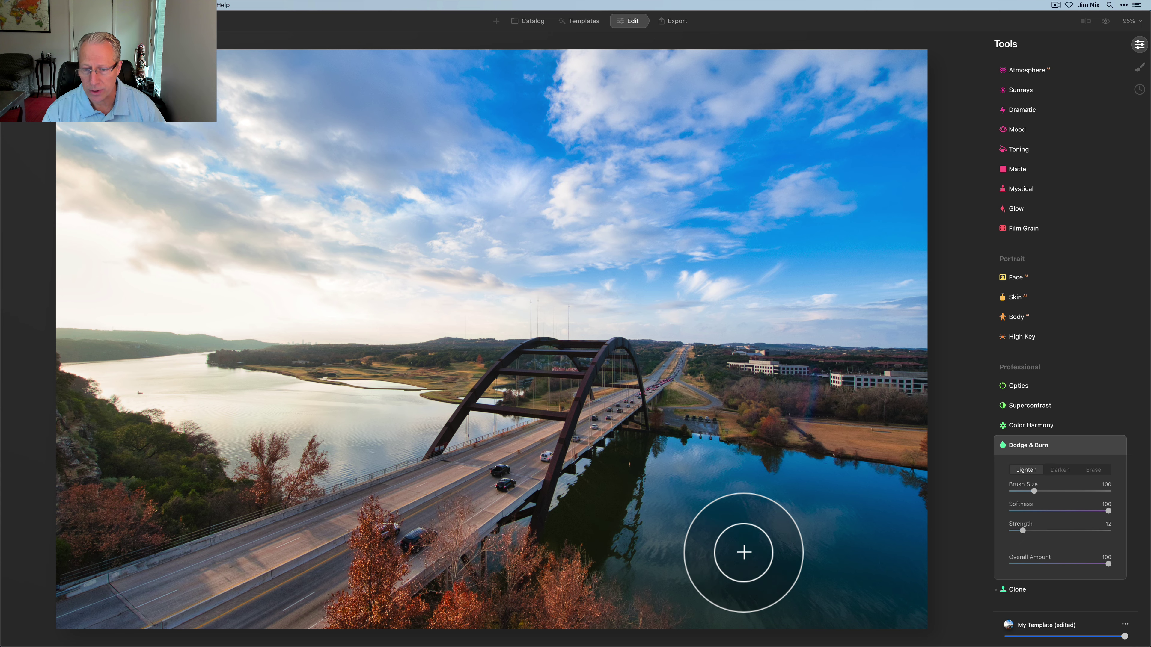
key(bracketright)
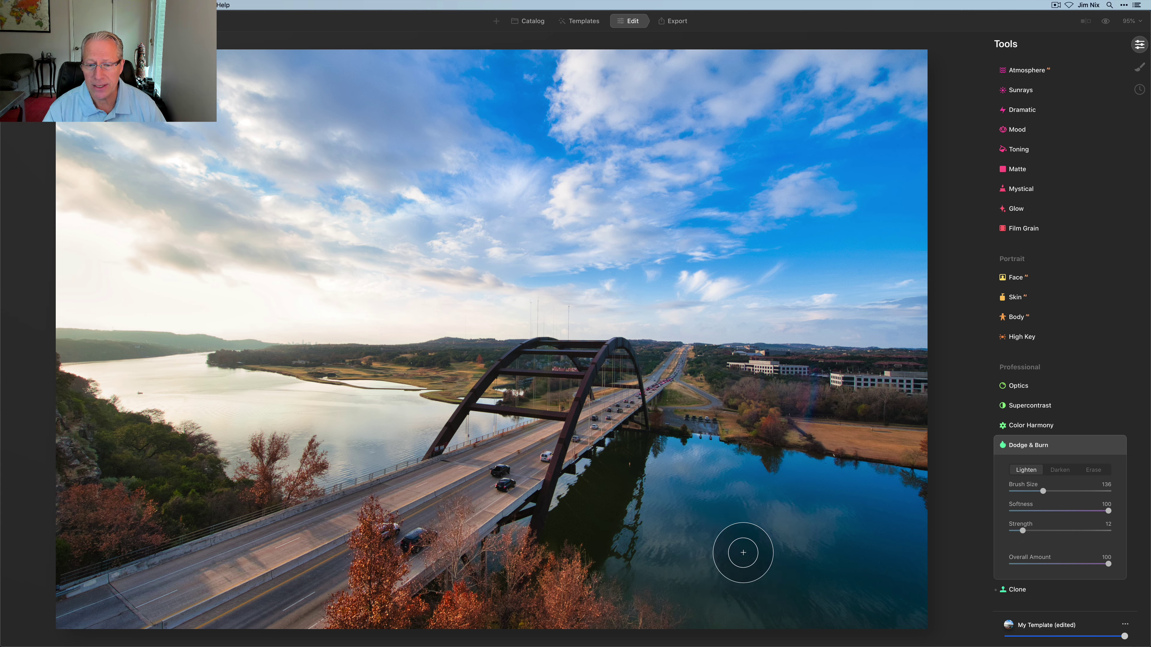
mouse_move(742, 548)
mouse_down()
mouse_move(681, 488)
mouse_move(715, 476)
mouse_up()
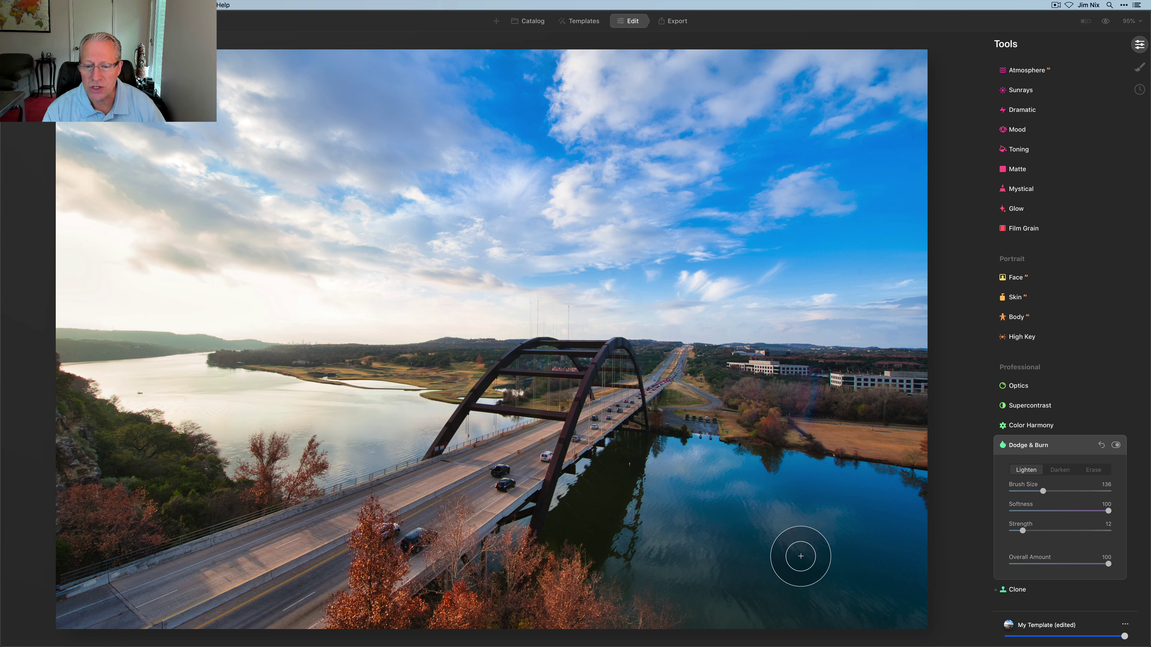
drag(704, 515, 867, 522)
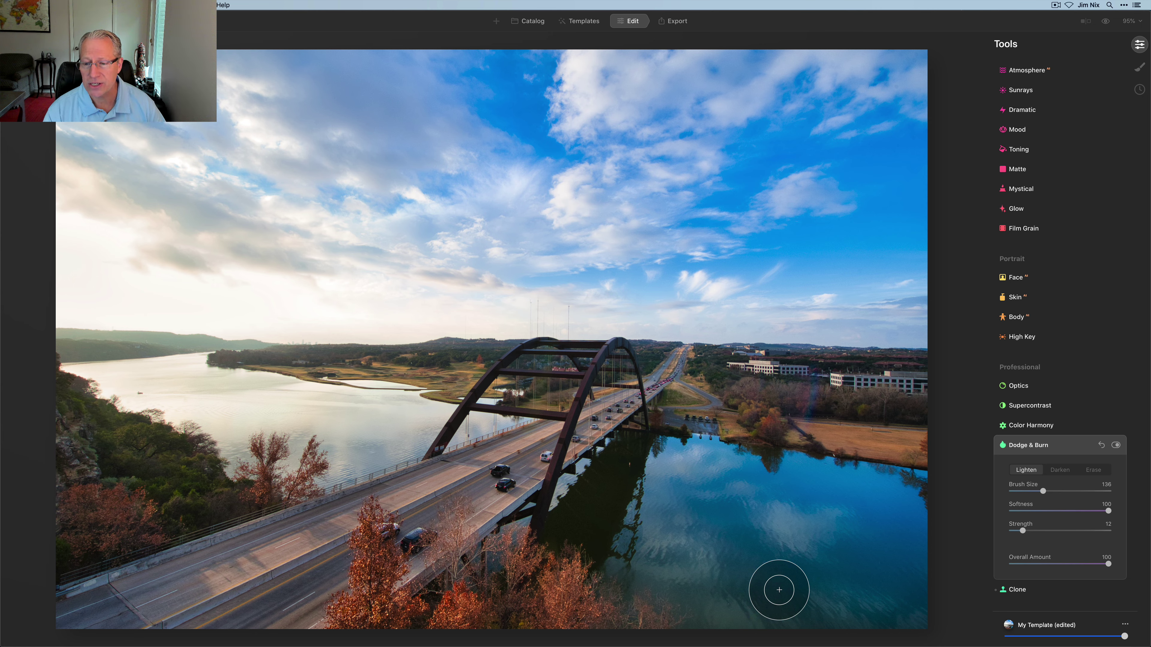
- Lighten the foreground trees along the bottom edge and more of the lake water
drag(1043, 491, 1024, 492)
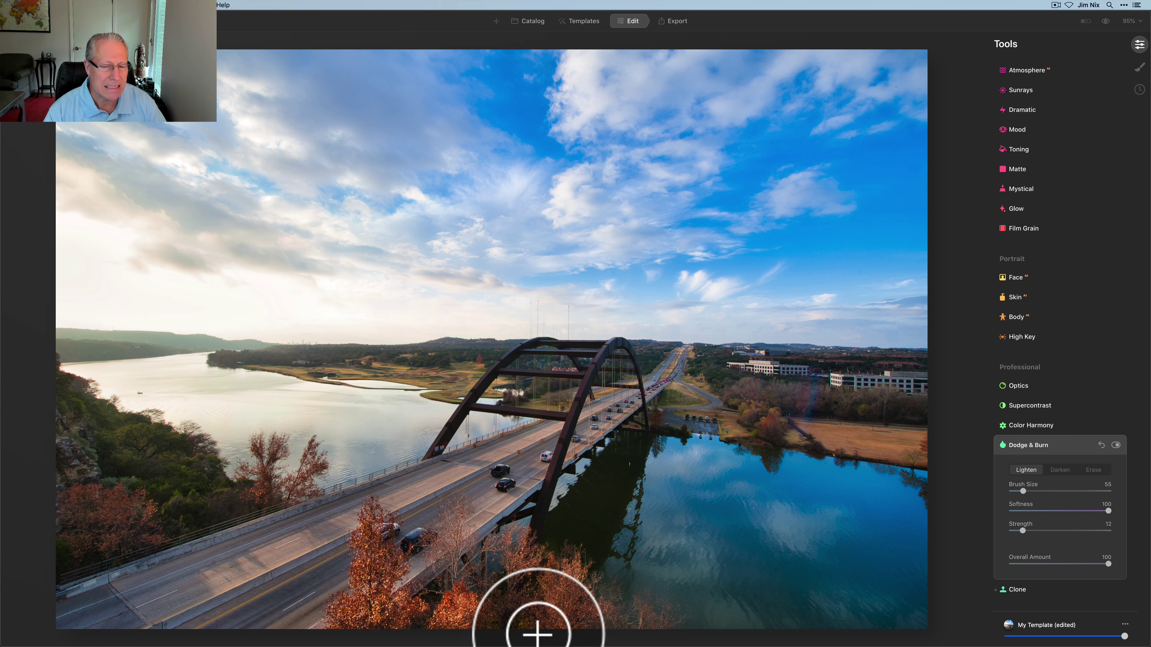
drag(588, 644, 516, 643)
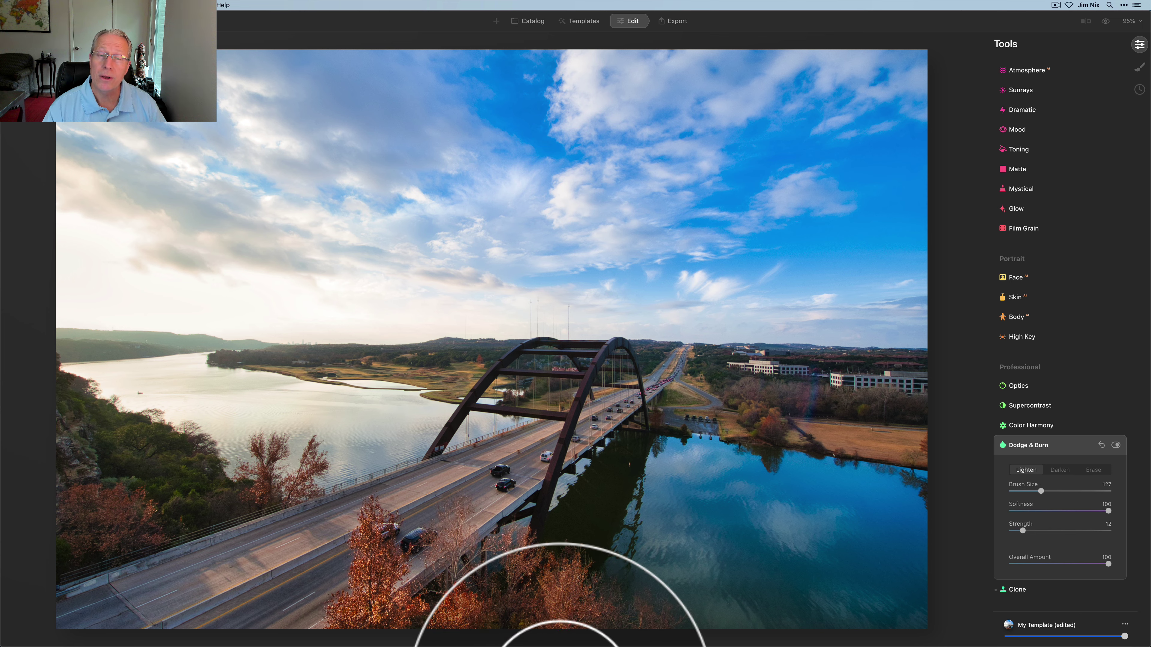
key(bracketright)
key(bracketright)
key(bracketright)
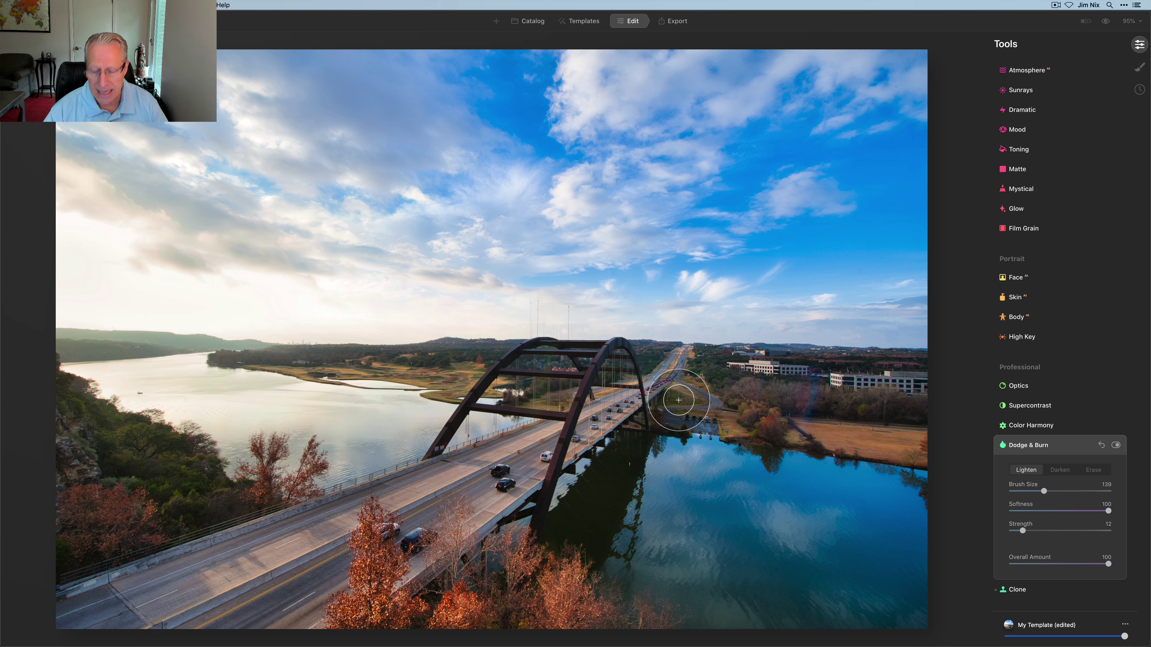
mouse_move(691, 415)
mouse_down()
mouse_move(733, 454)
mouse_move(733, 432)
mouse_move(755, 455)
mouse_move(745, 473)
mouse_up()
key(bracketleft)
key(bracketleft)
key(bracketleft)
key(bracketleft)
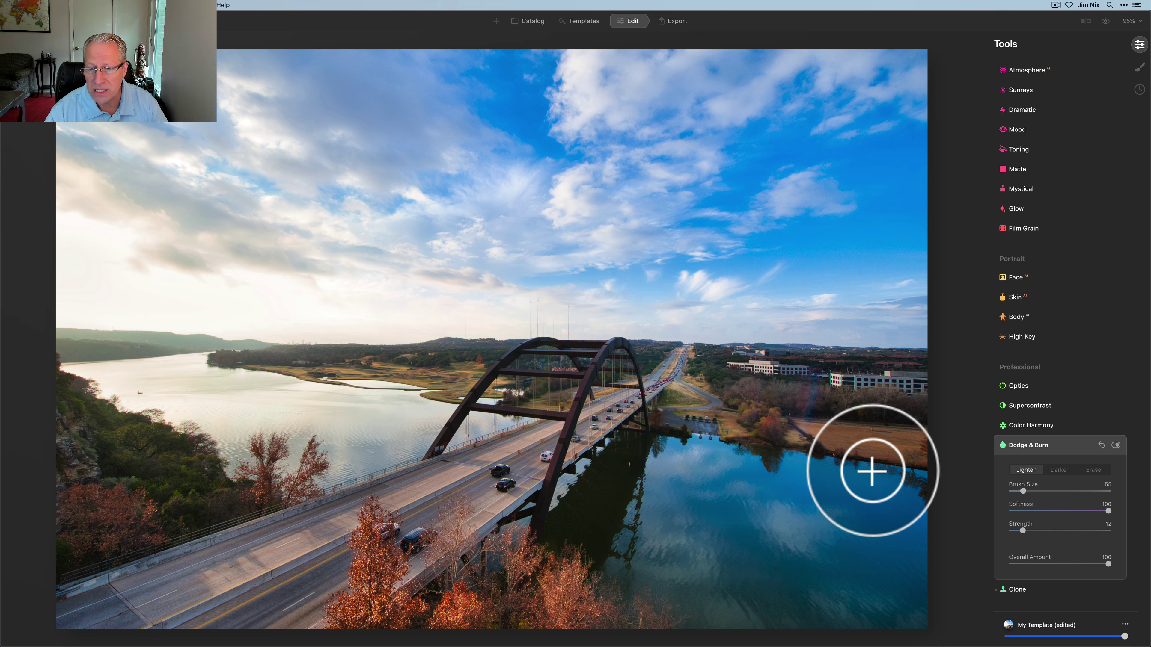
click(929, 451)
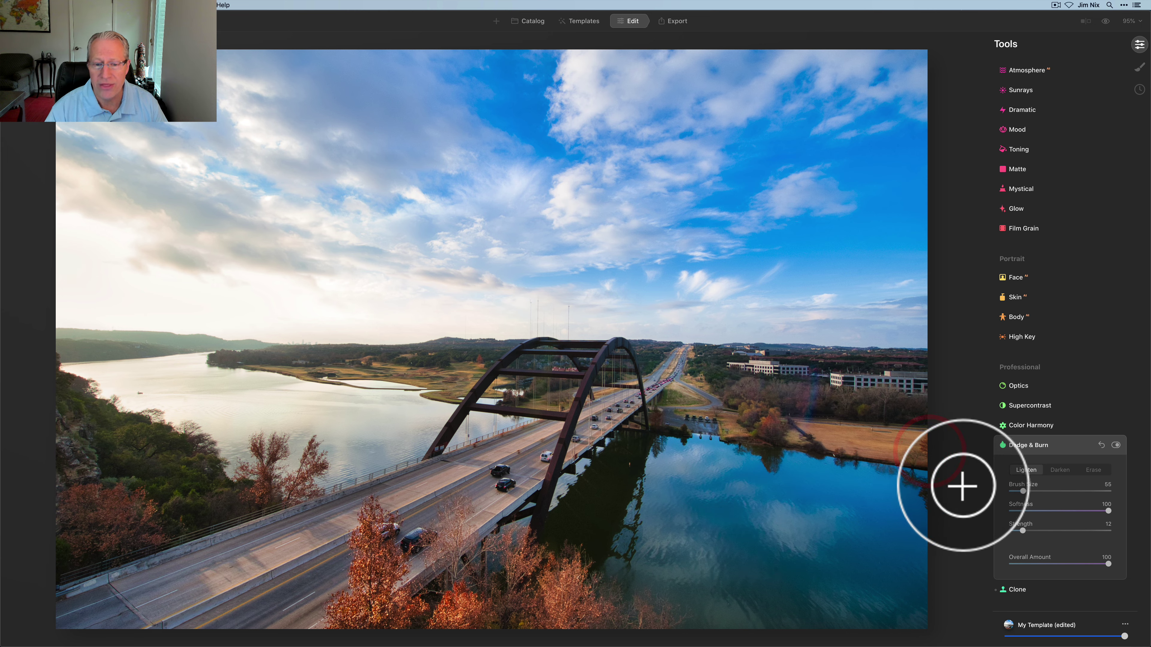
- Switch the brush to Darken, enlarge it, and toggle the mode with L
click(1059, 470)
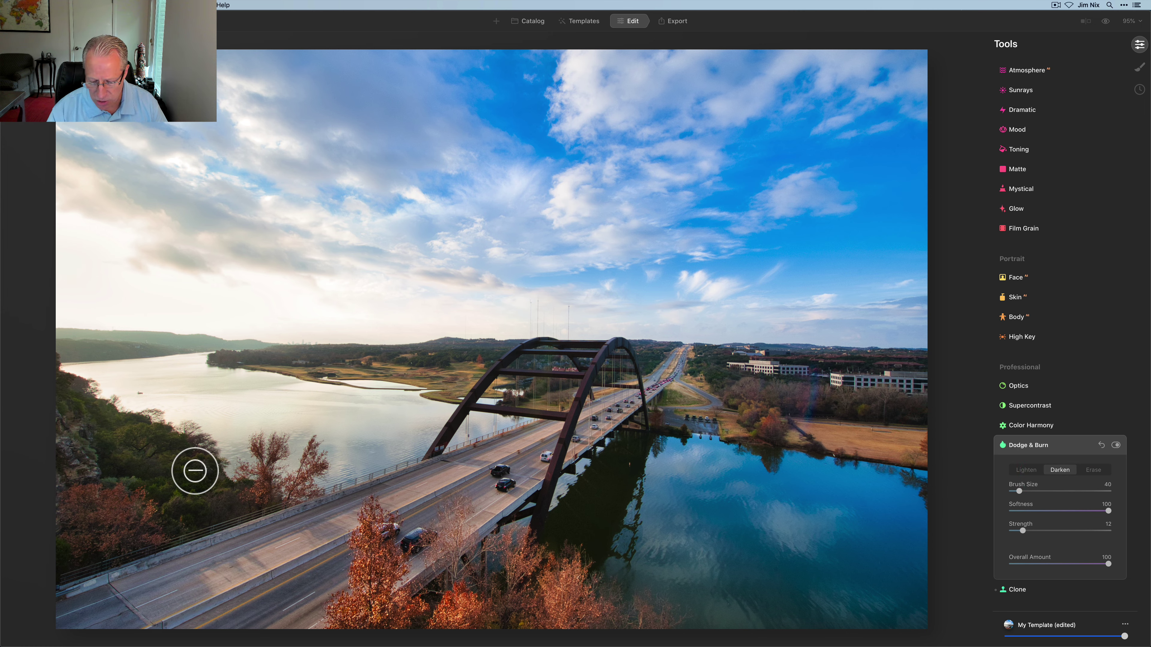
key(bracketright)
key(bracketright)
key(bracketright)
key(bracketright)
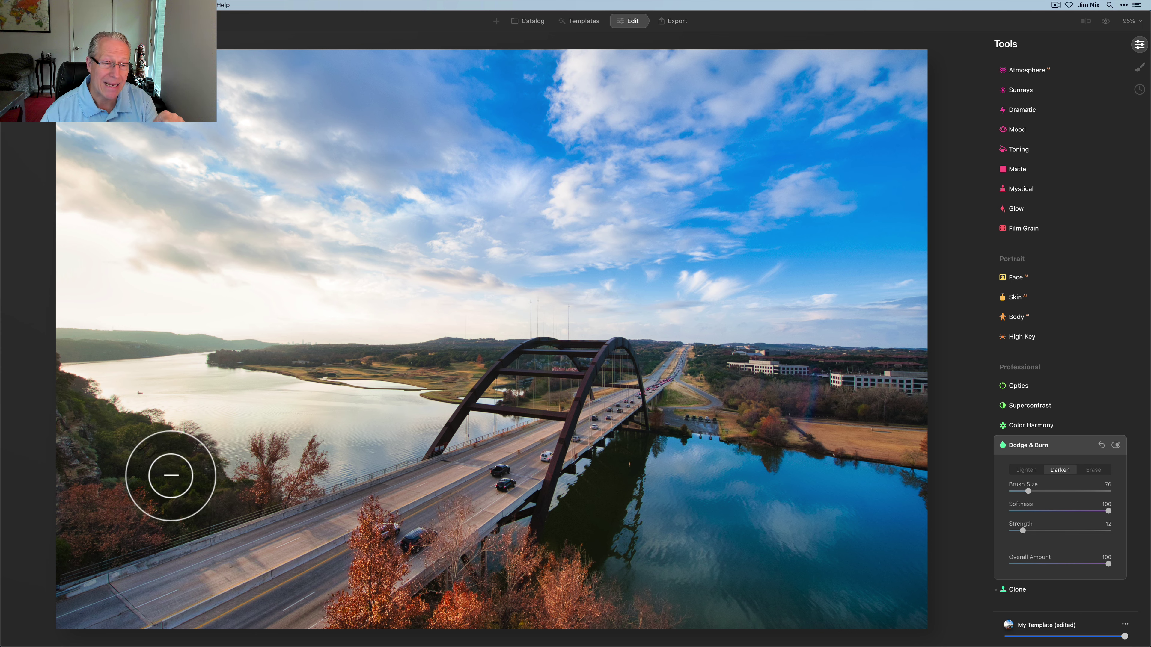
key(l)
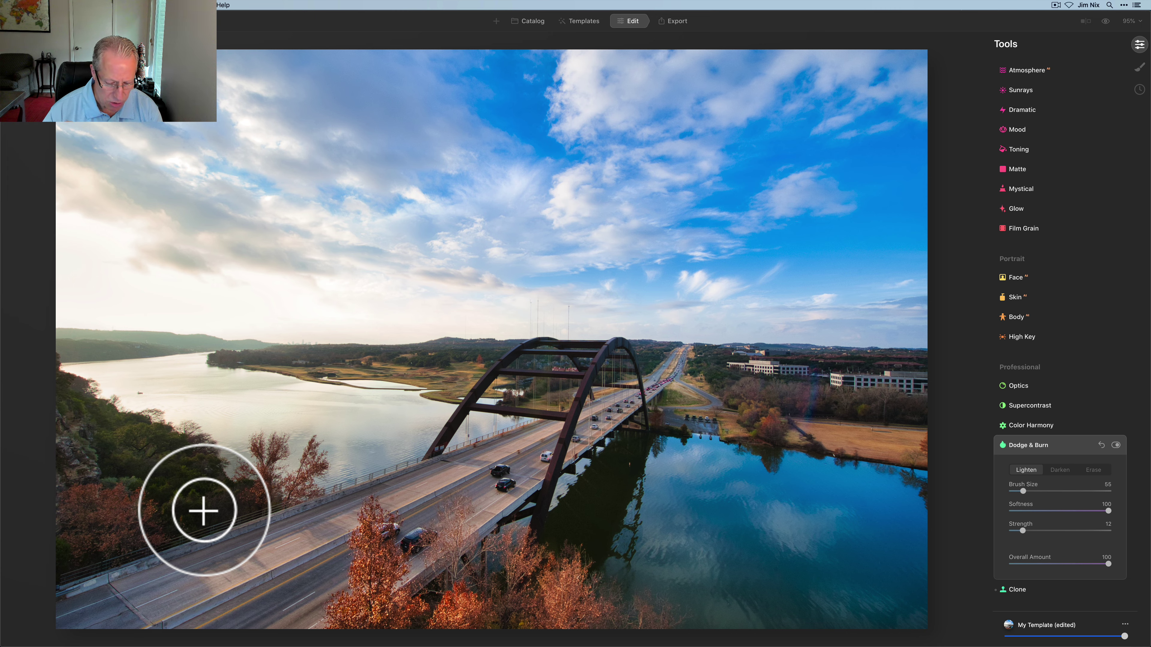
- Set the brush to Darken and darken the trees on the left cliff
key(d)
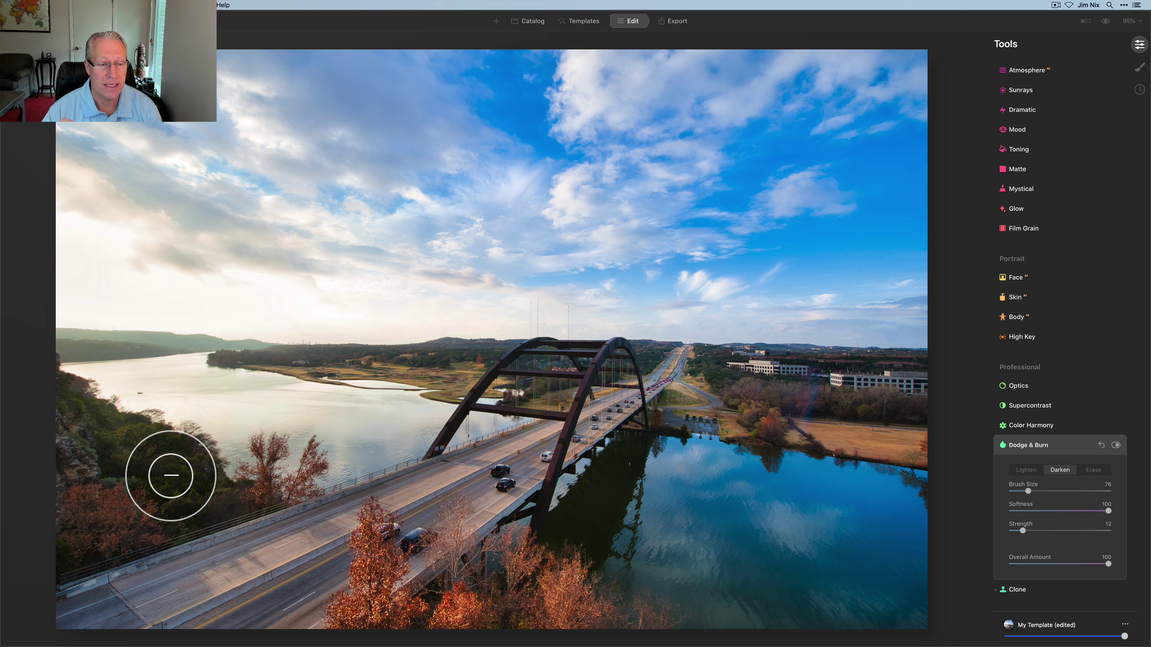
key(l)
key(d)
key(l)
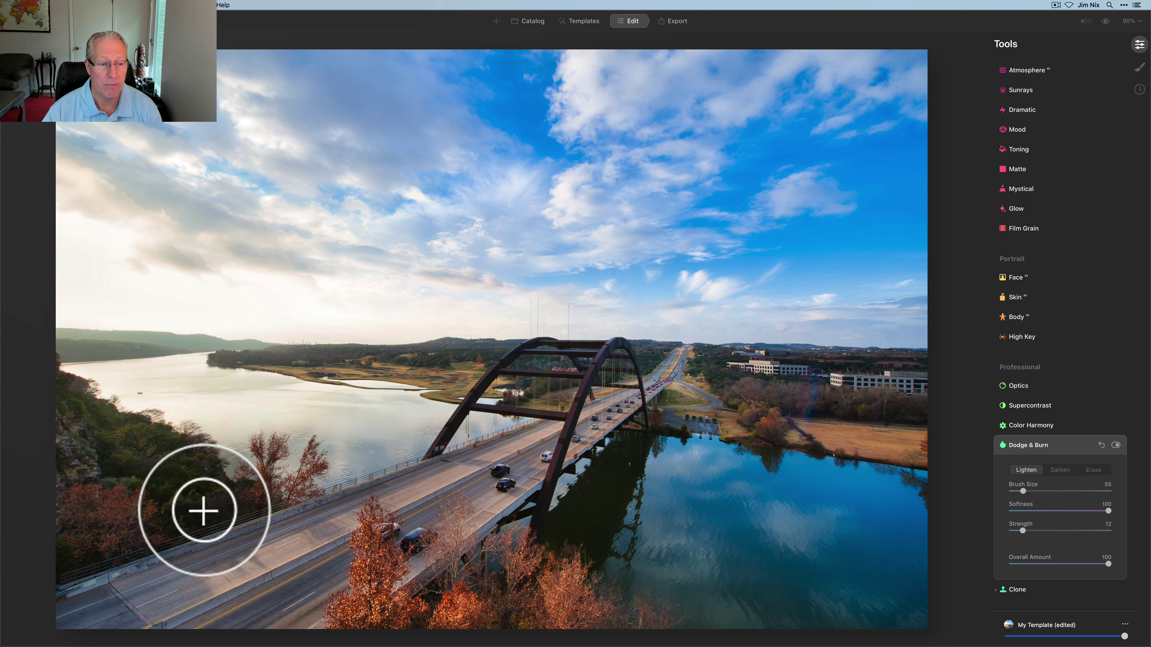
key(d)
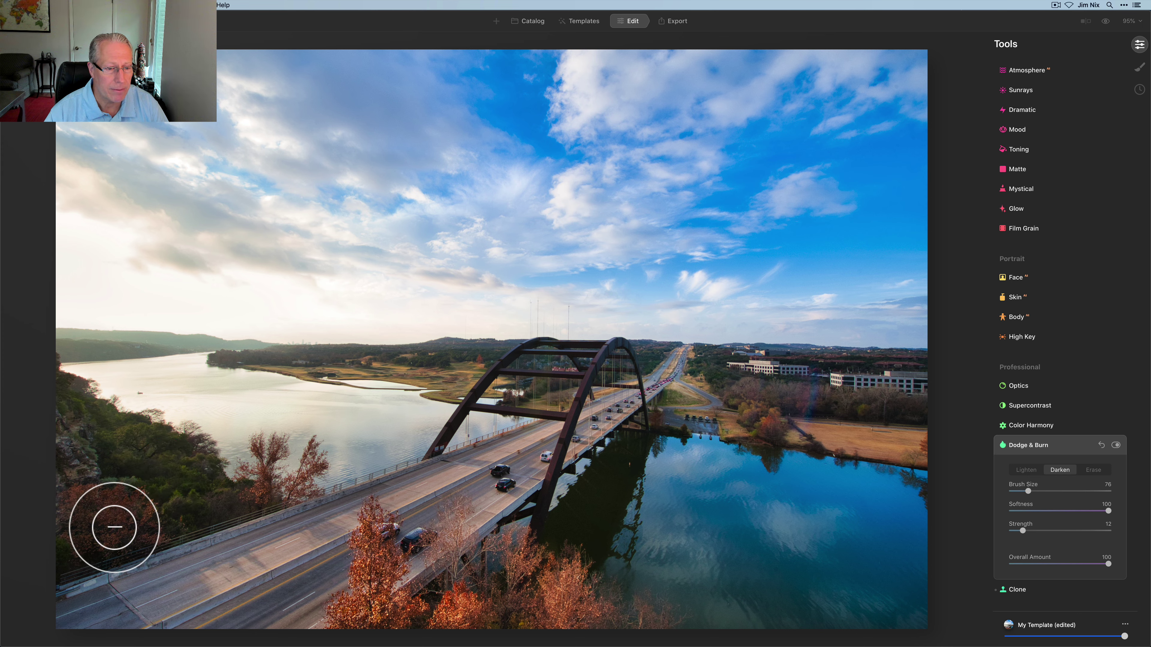
drag(161, 458, 113, 424)
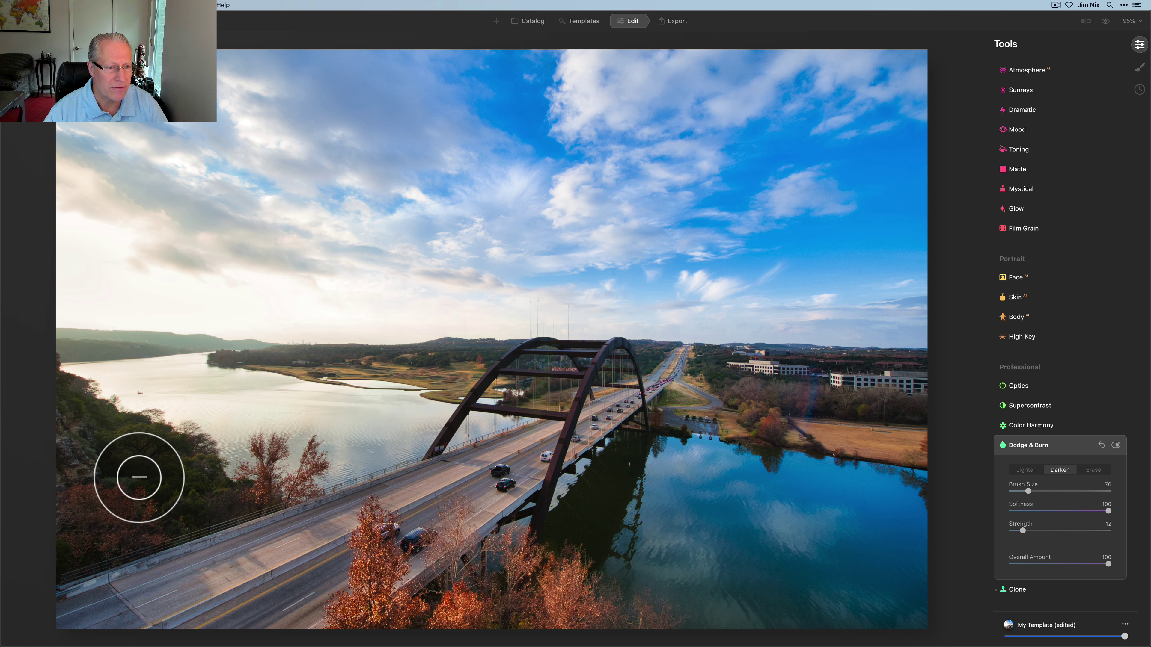
drag(116, 539, 81, 552)
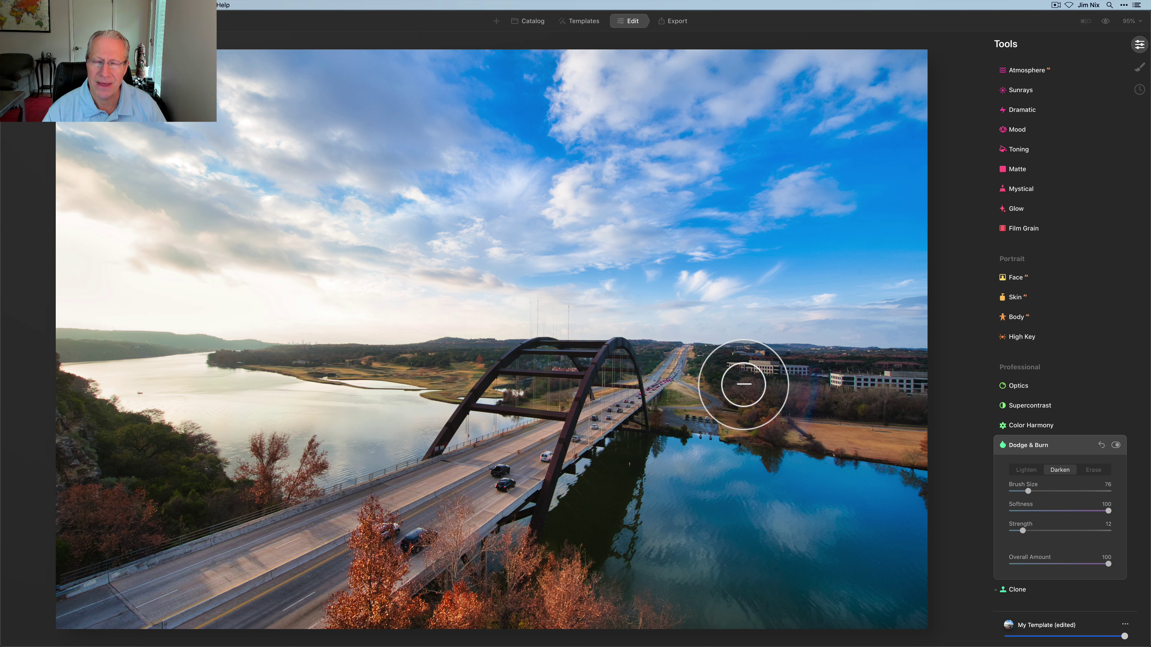
- Darken the bridge arch top and distant hills, shrinking the brush to 52 then 28
key(bracketleft)
key(bracketleft)
key(bracketleft)
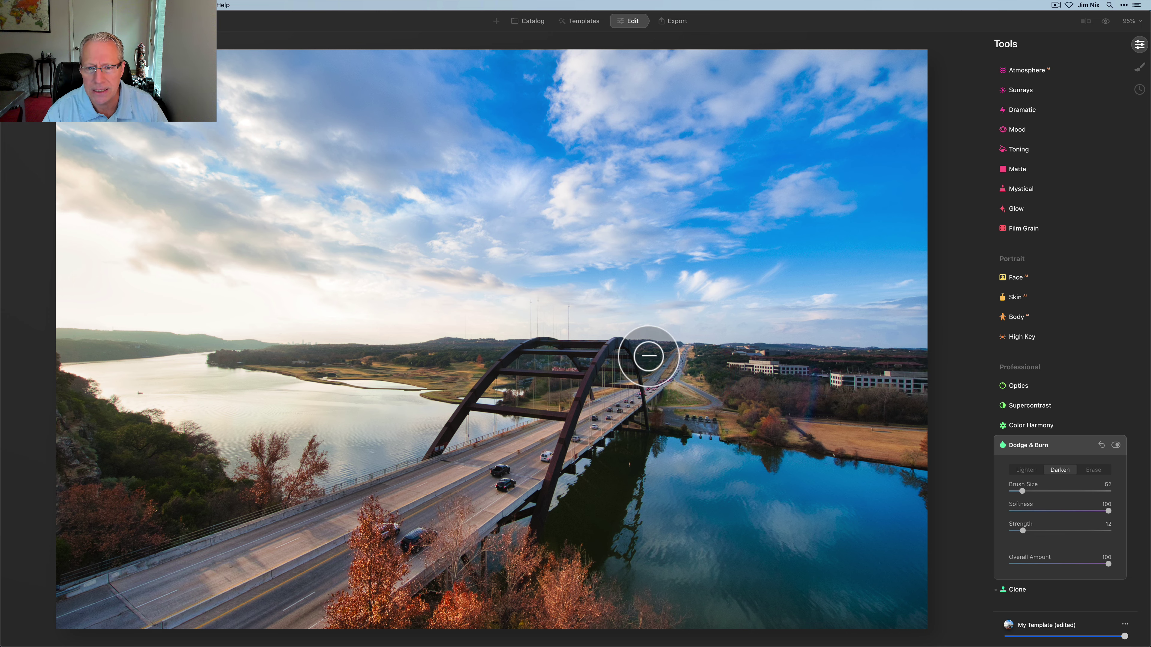
mouse_move(648, 355)
mouse_down()
mouse_move(536, 382)
mouse_move(553, 360)
mouse_move(536, 364)
mouse_move(559, 364)
mouse_move(521, 358)
mouse_up()
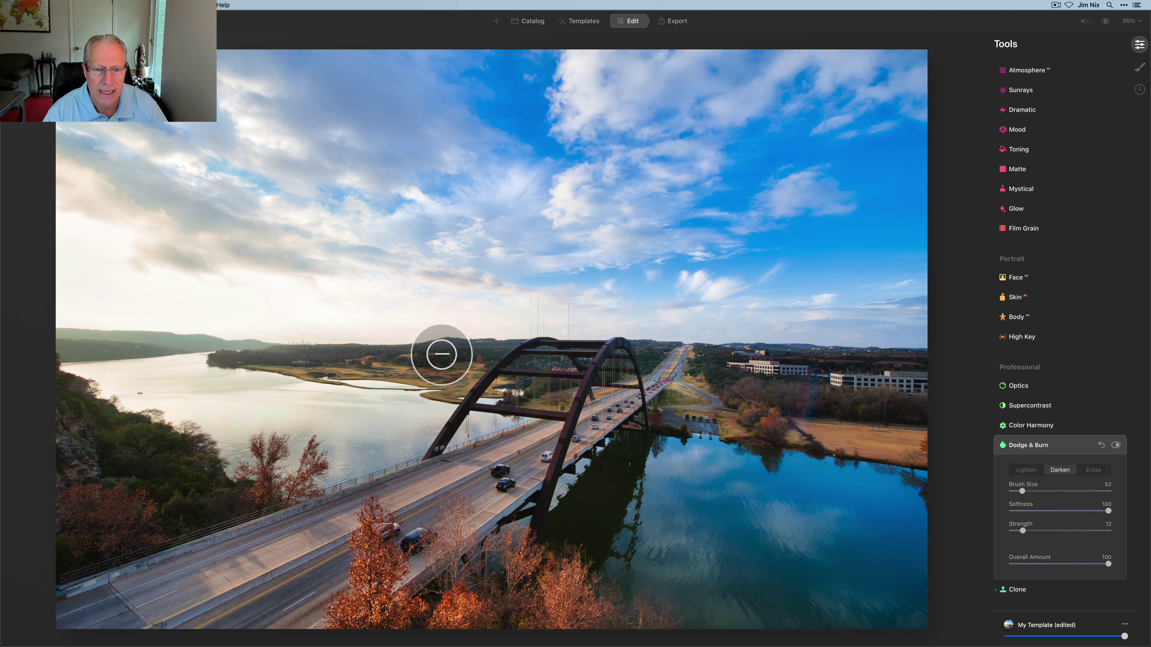
drag(435, 352, 377, 349)
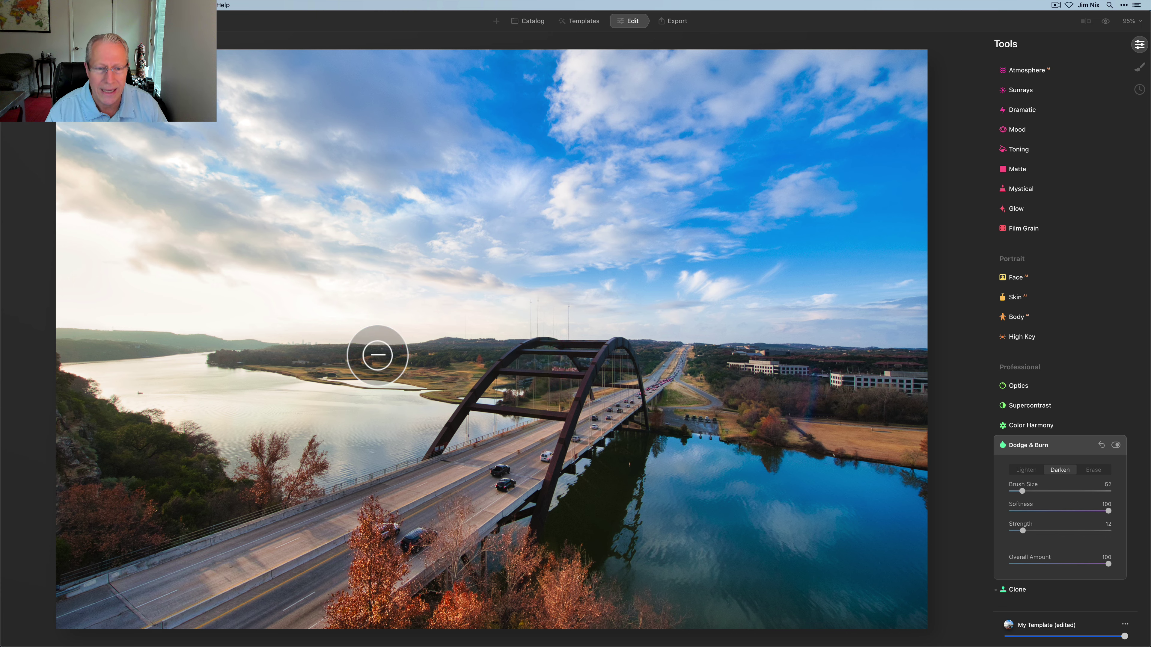
key(bracketleft)
key(bracketleft)
key(bracketleft)
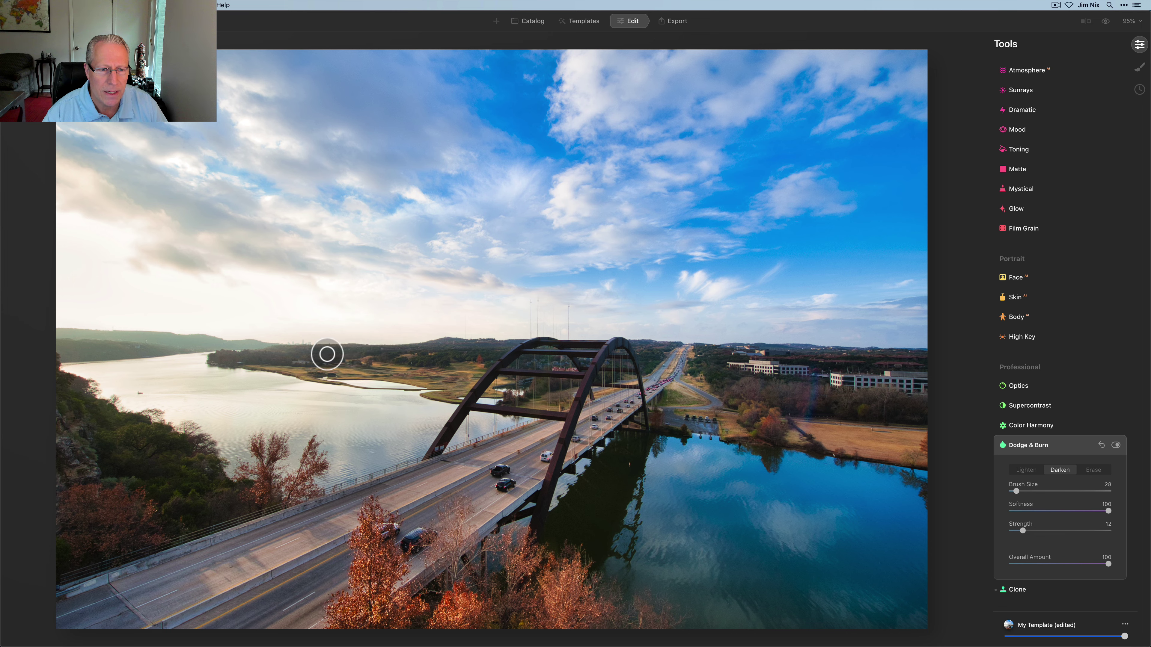
drag(279, 356, 310, 349)
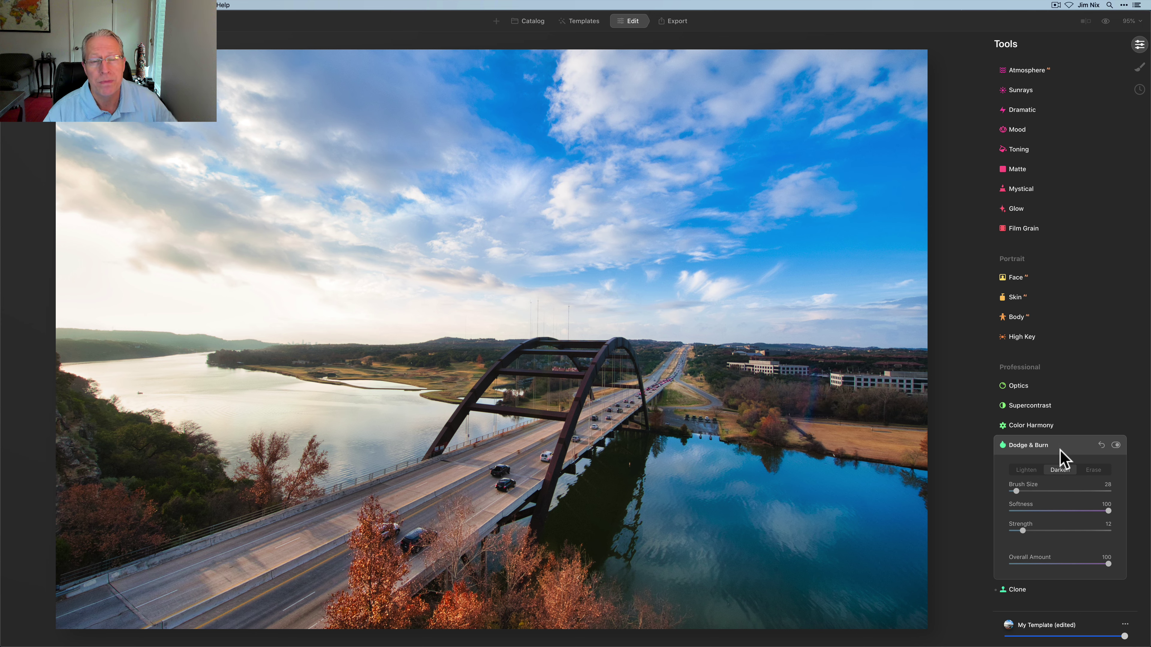
- Toggle Dodge & Burn off and on to compare, then collapse its settings
click(1116, 445)
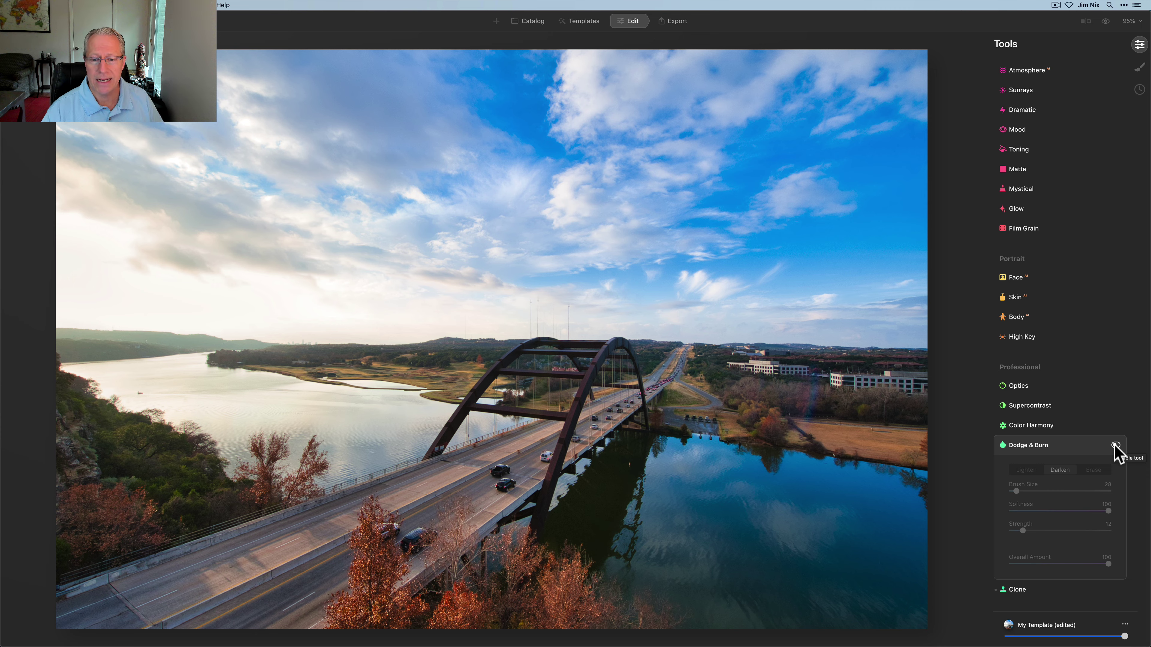
click(1116, 446)
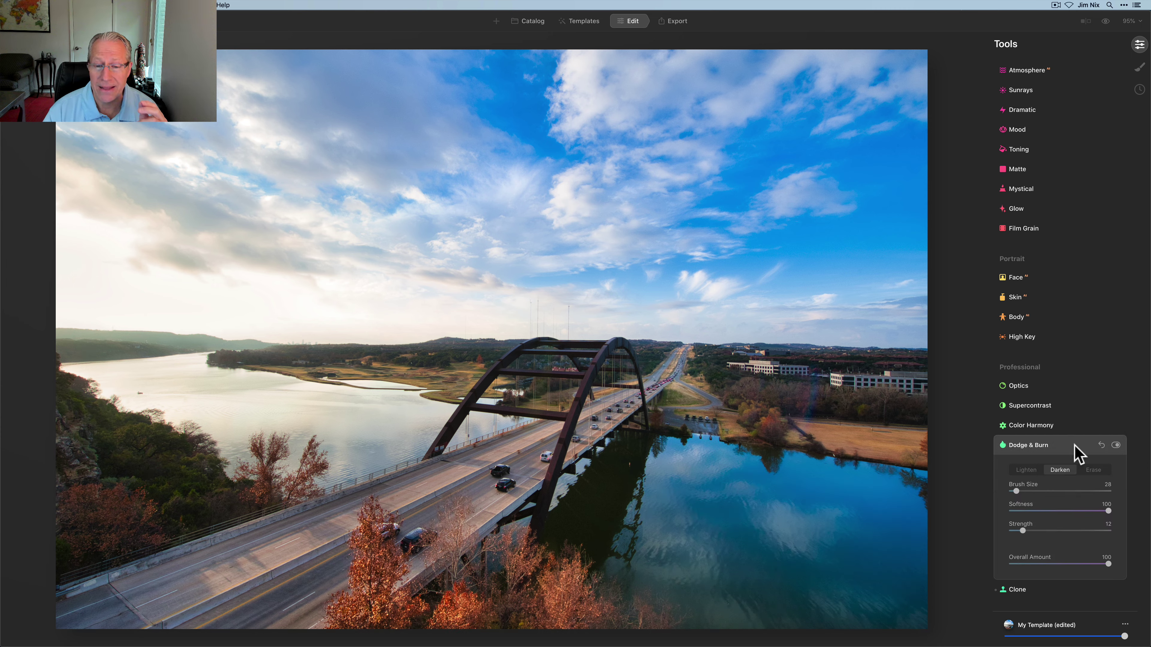
click(1075, 444)
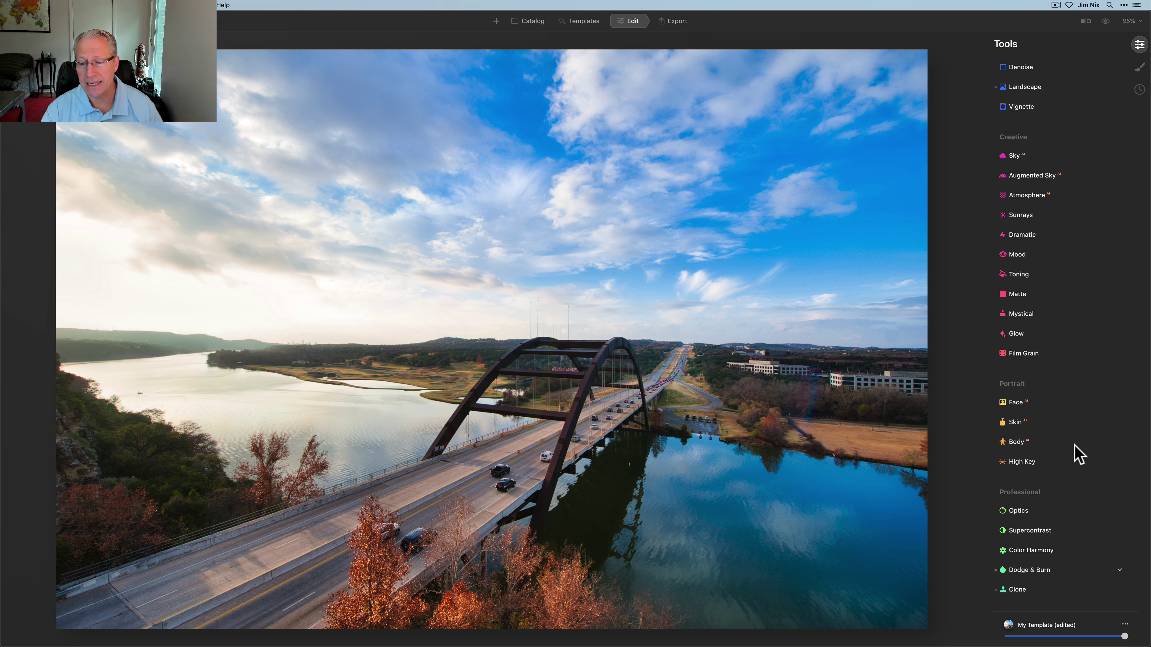
- In Supercontrast, set Highlights Contrast 14, Midtones Contrast 28 and Midtones Balance -37
click(1039, 536)
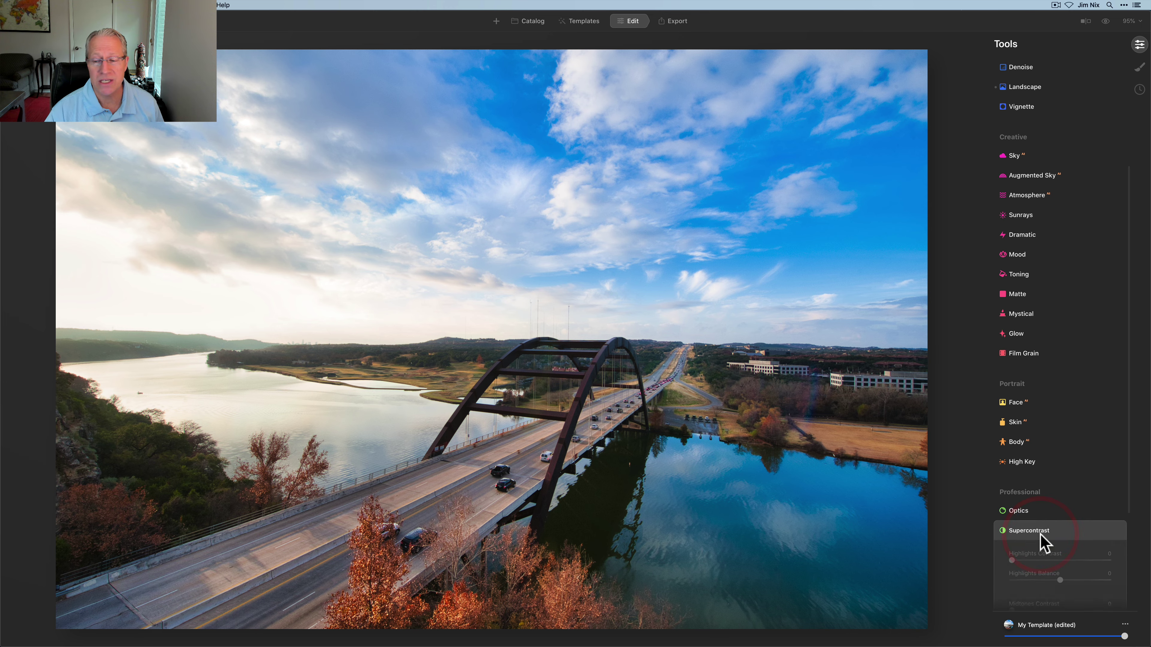
scroll(1040, 540, down, 5)
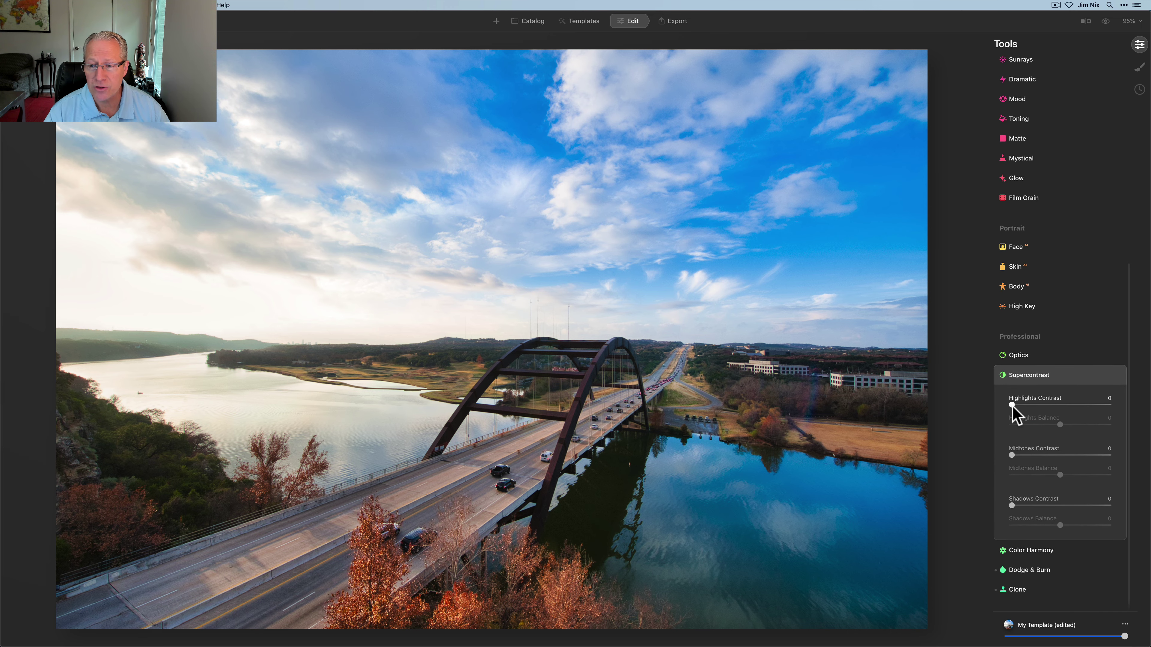
drag(1011, 404, 1039, 405)
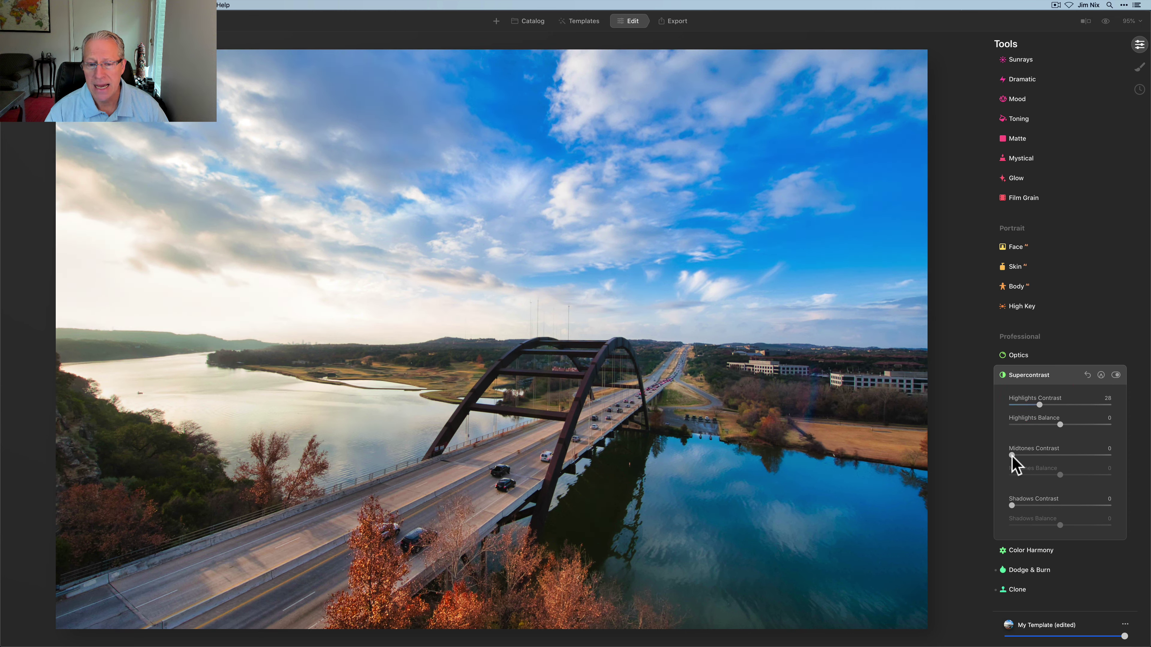
drag(1011, 455, 1040, 456)
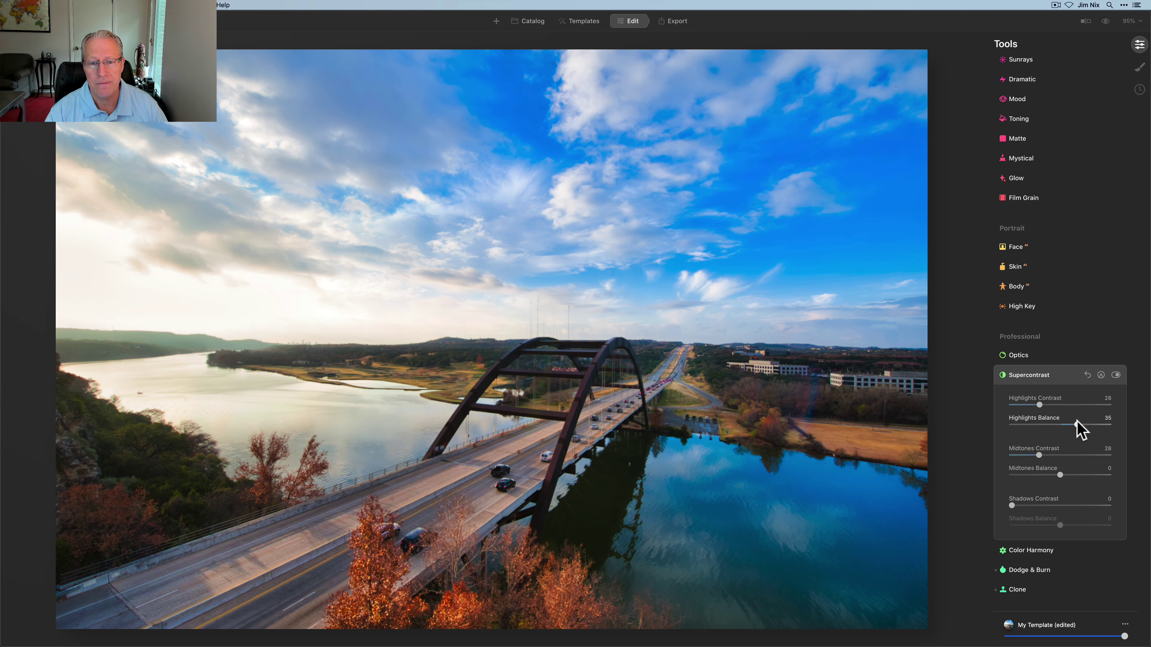
mouse_move(1060, 425)
mouse_down()
mouse_move(1009, 424)
mouse_move(1073, 428)
mouse_up()
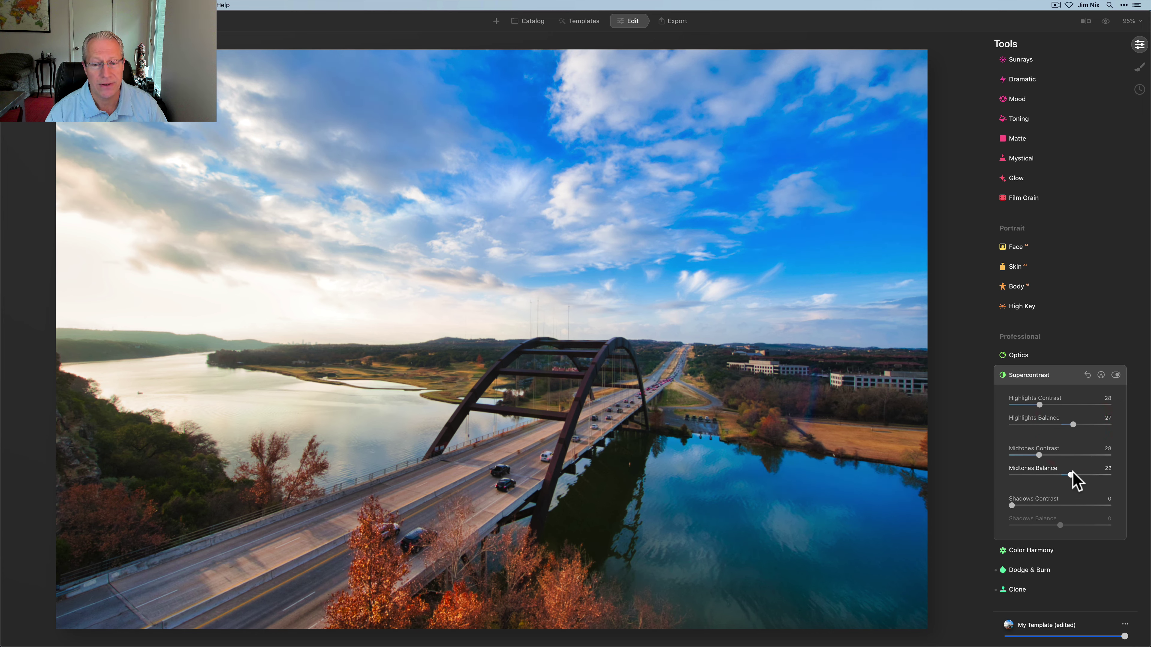
drag(1076, 475, 1040, 477)
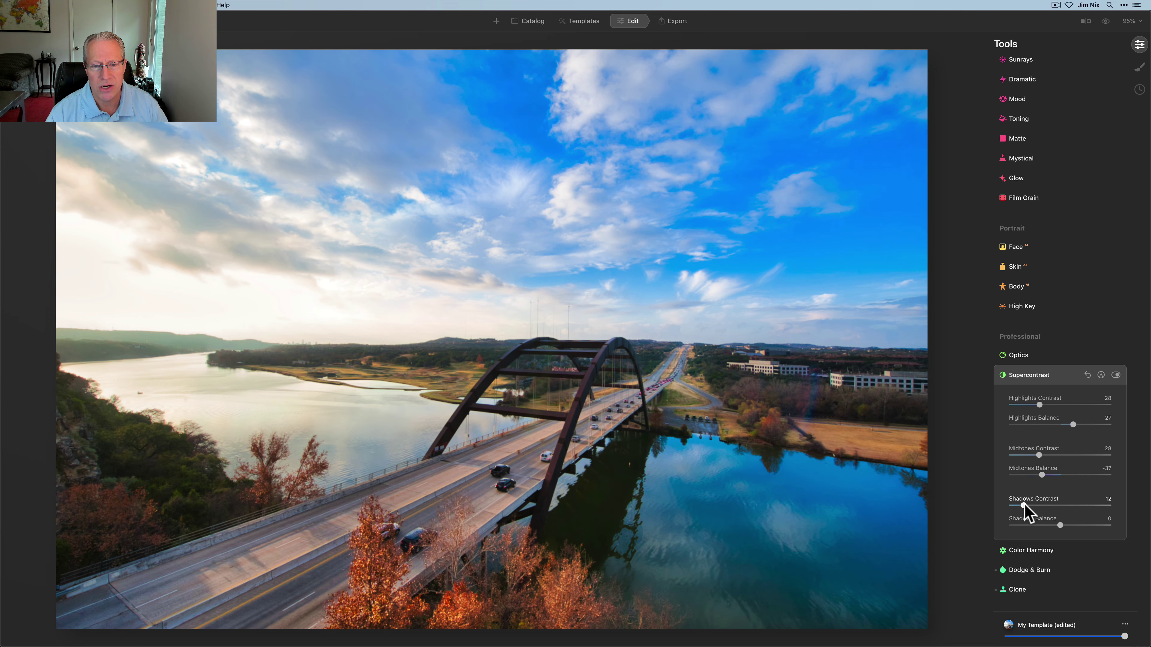
- Raise Shadows Contrast to 57, compare Supercontrast off and on, then collapse it
drag(1011, 506, 1033, 506)
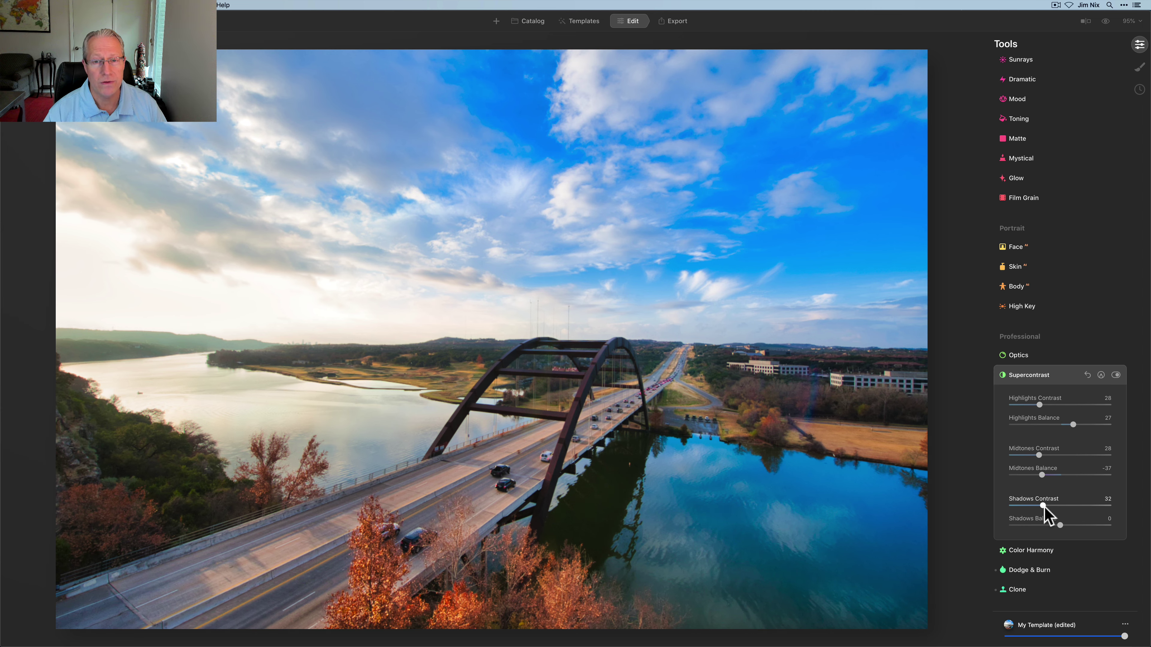
drag(1043, 507, 947, 522)
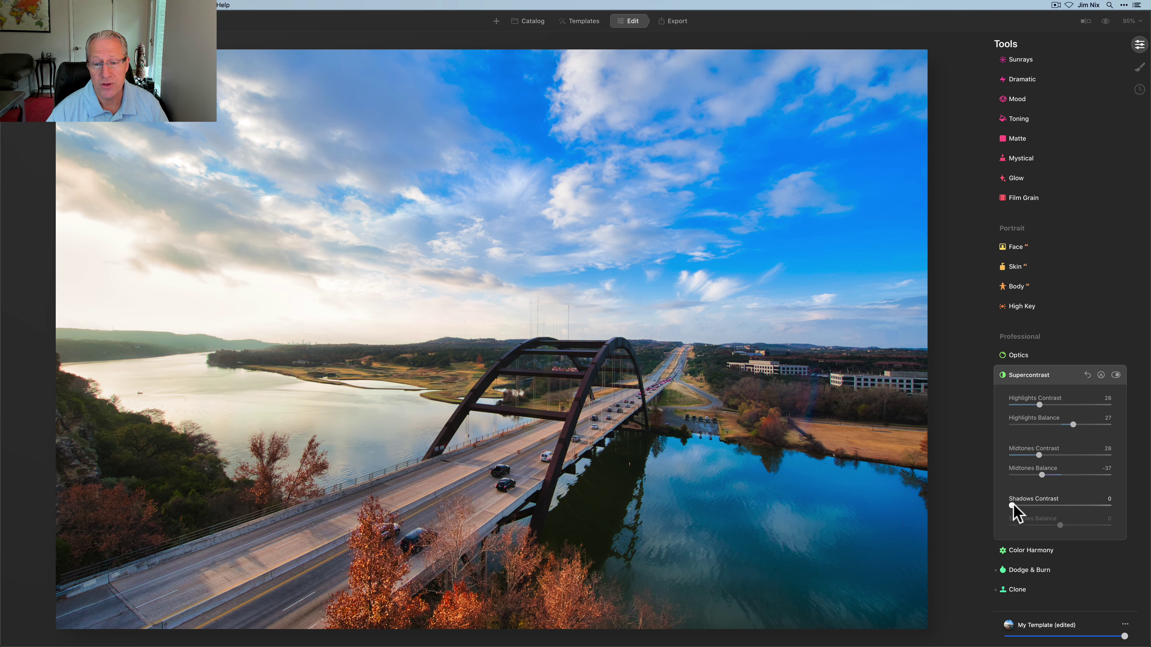
drag(1013, 504, 1071, 511)
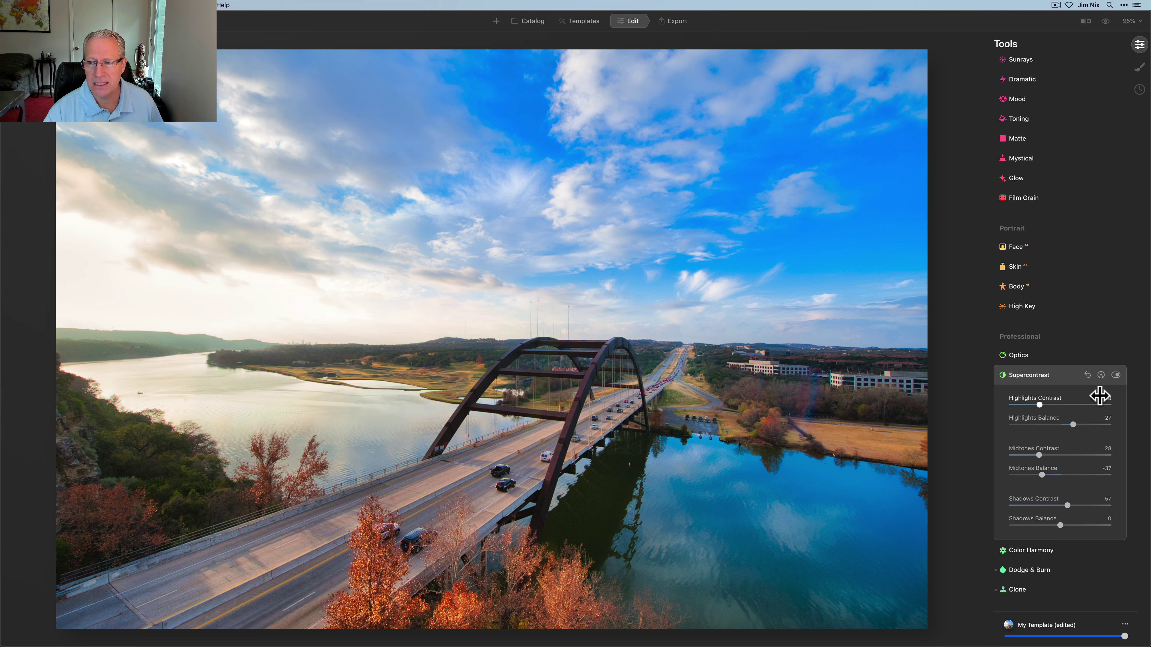
click(1116, 375)
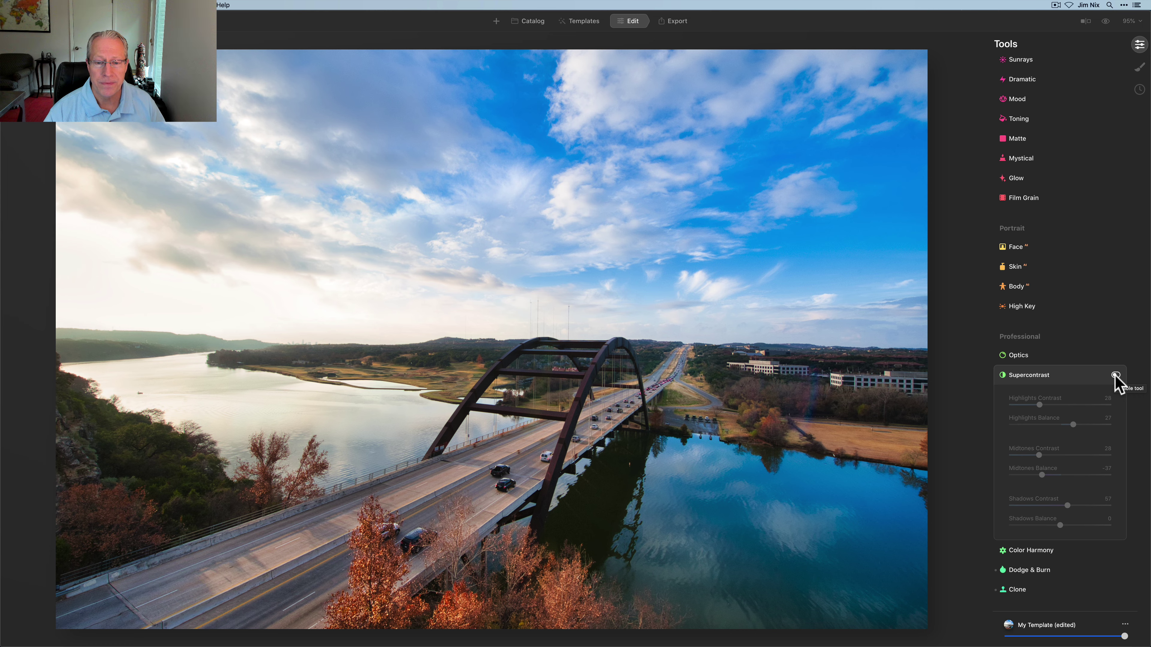
click(1116, 375)
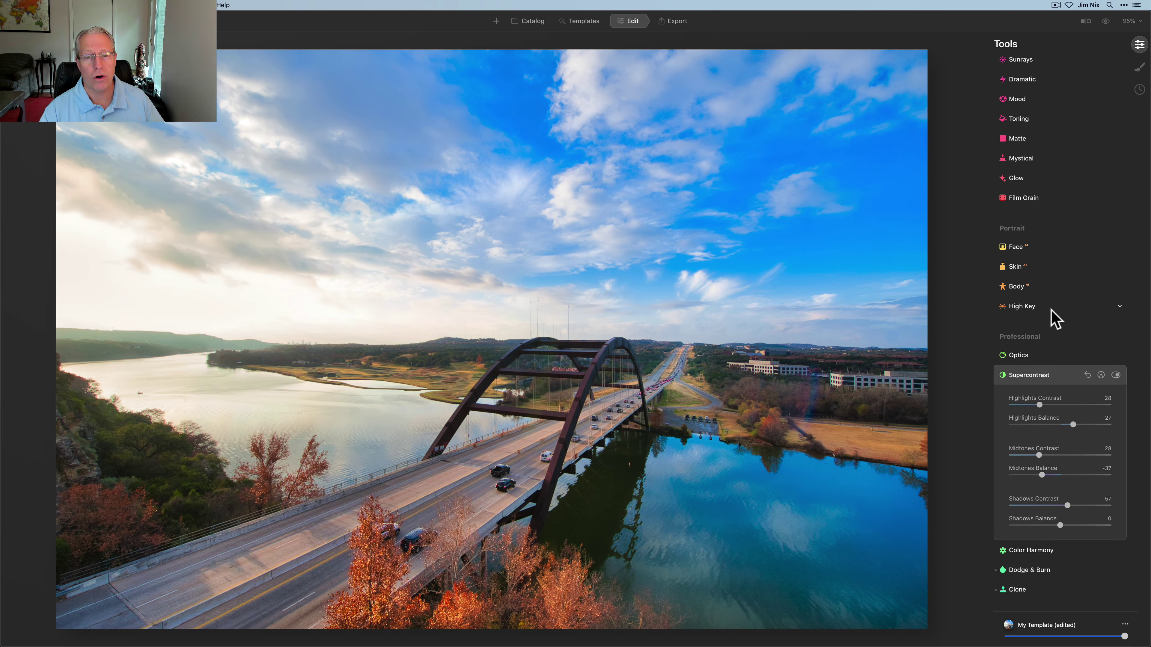
scroll(1052, 318, up, 3)
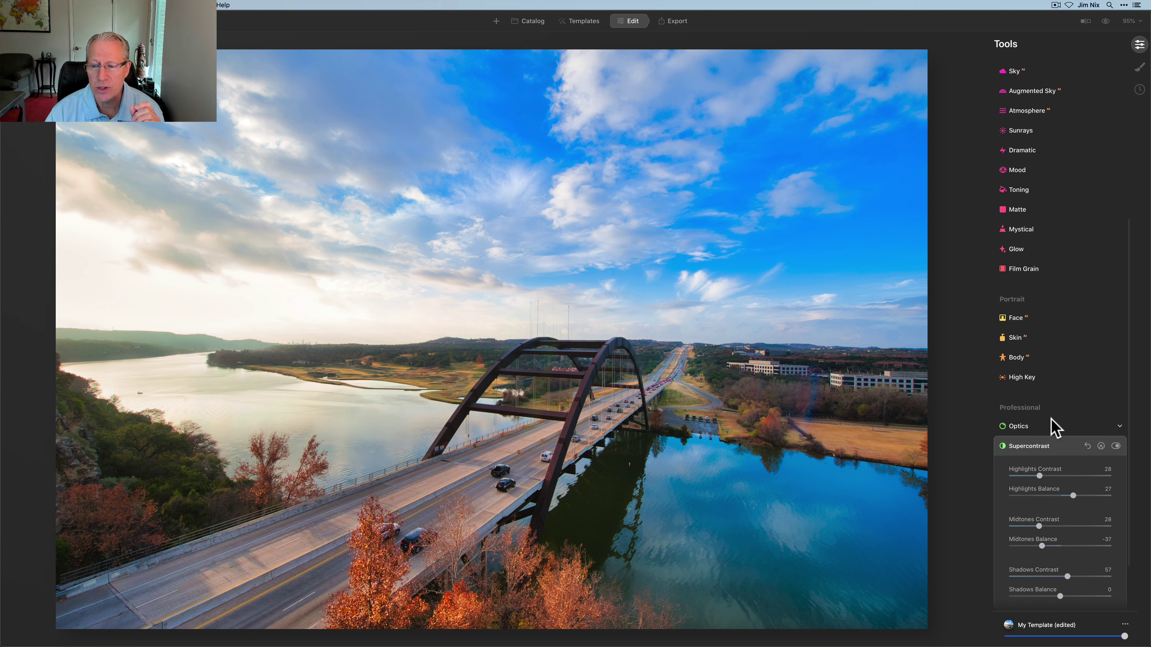
click(1052, 447)
scroll(1052, 448, up, 7)
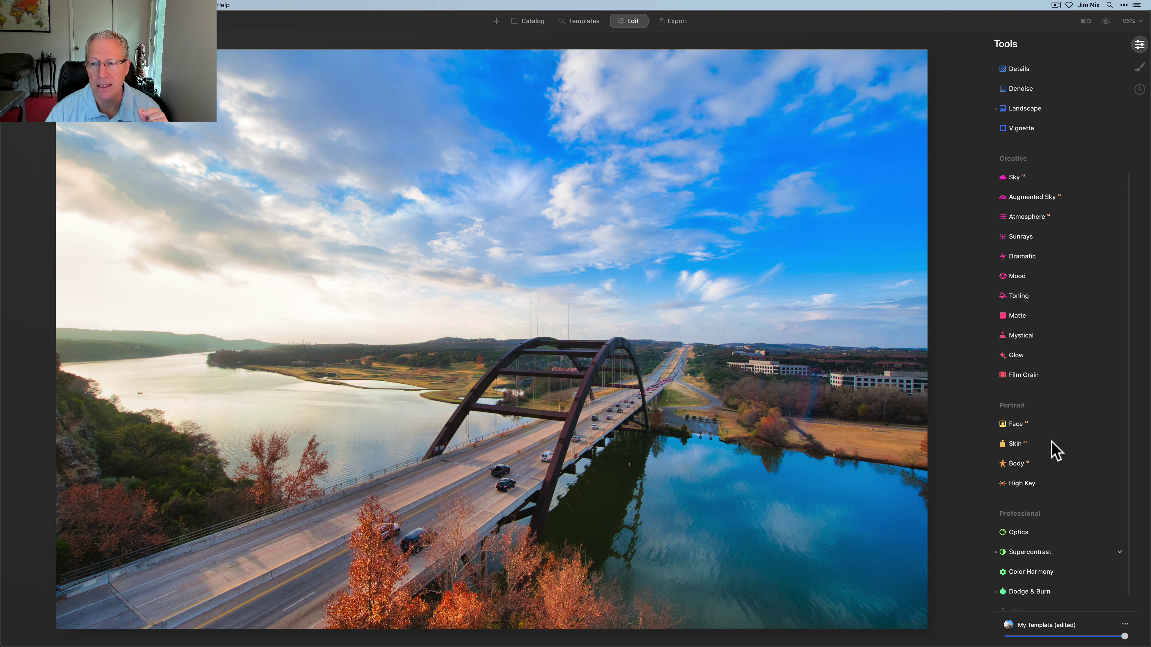
- Raise HSL luminance of Red to 51, Orange to about 45 and Blue to 46
click(1015, 186)
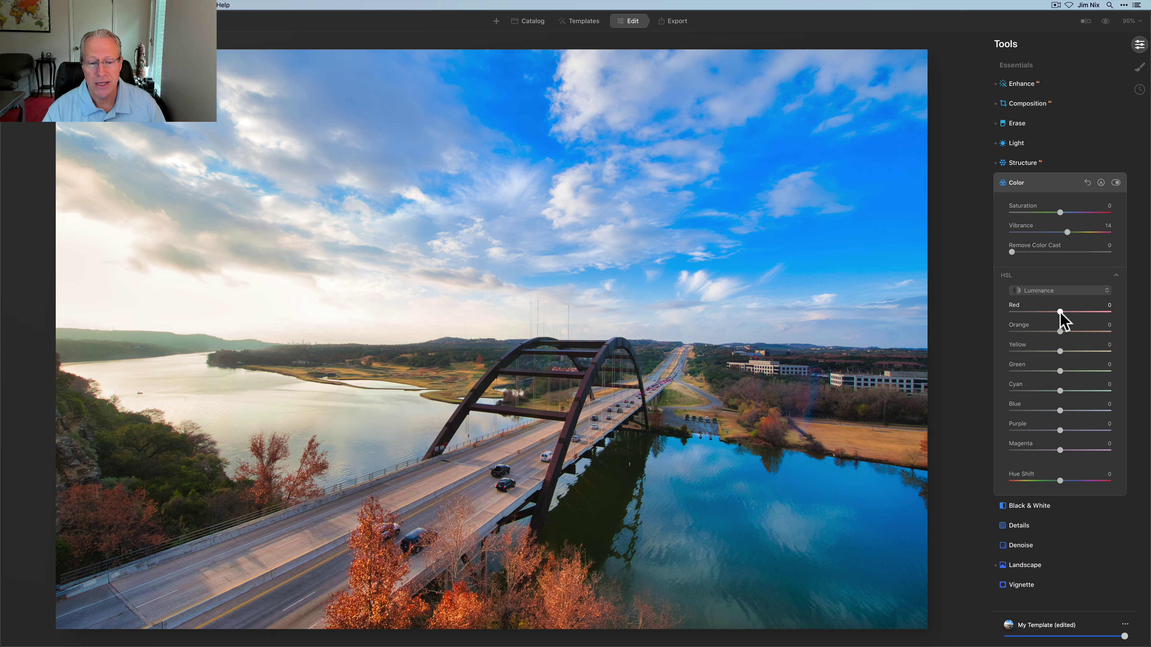
drag(1061, 313, 1086, 312)
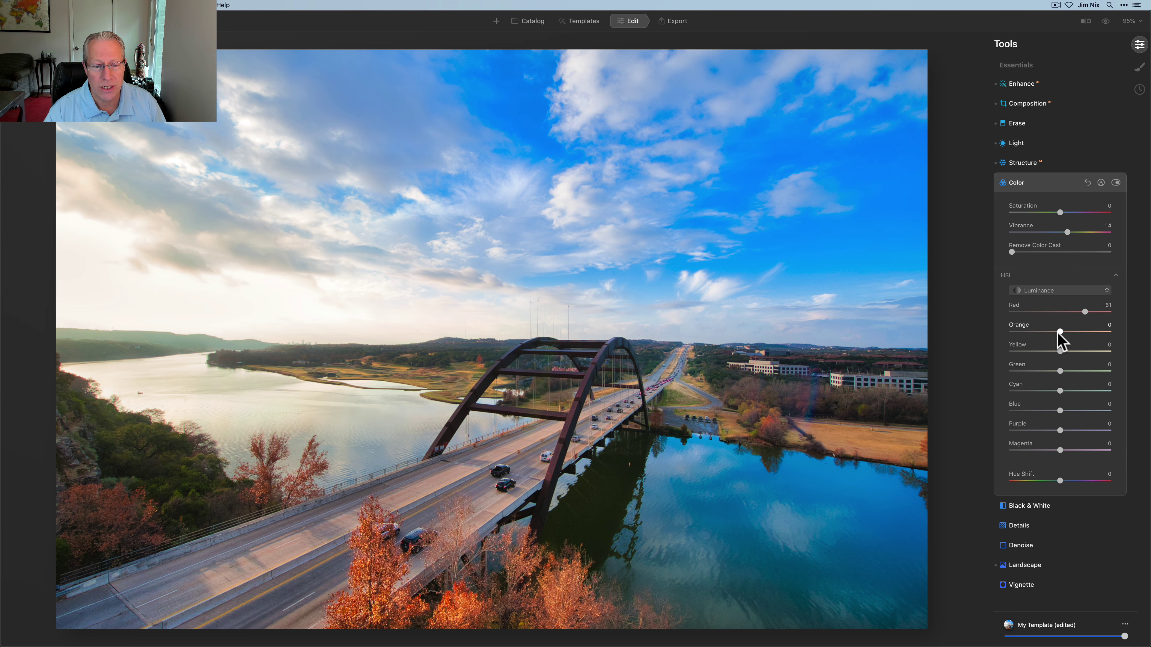
mouse_move(1059, 334)
mouse_down()
mouse_move(1094, 332)
mouse_move(1081, 332)
mouse_up()
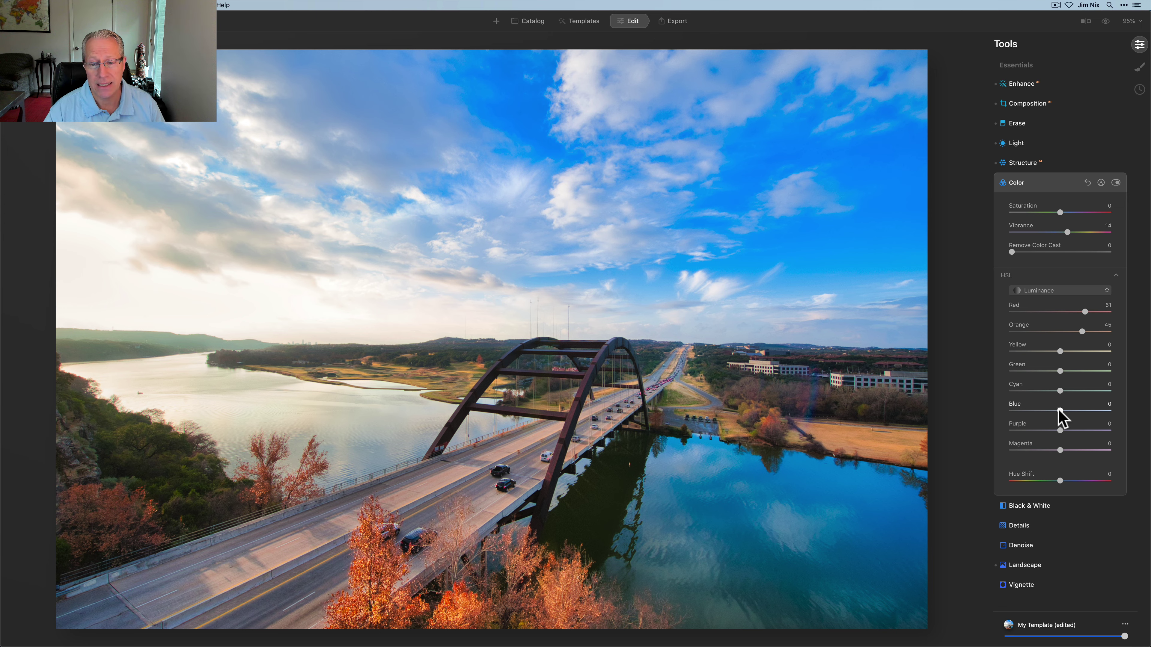
mouse_move(1059, 409)
mouse_down()
mouse_move(1081, 409)
mouse_move(1028, 411)
mouse_move(1082, 408)
mouse_up()
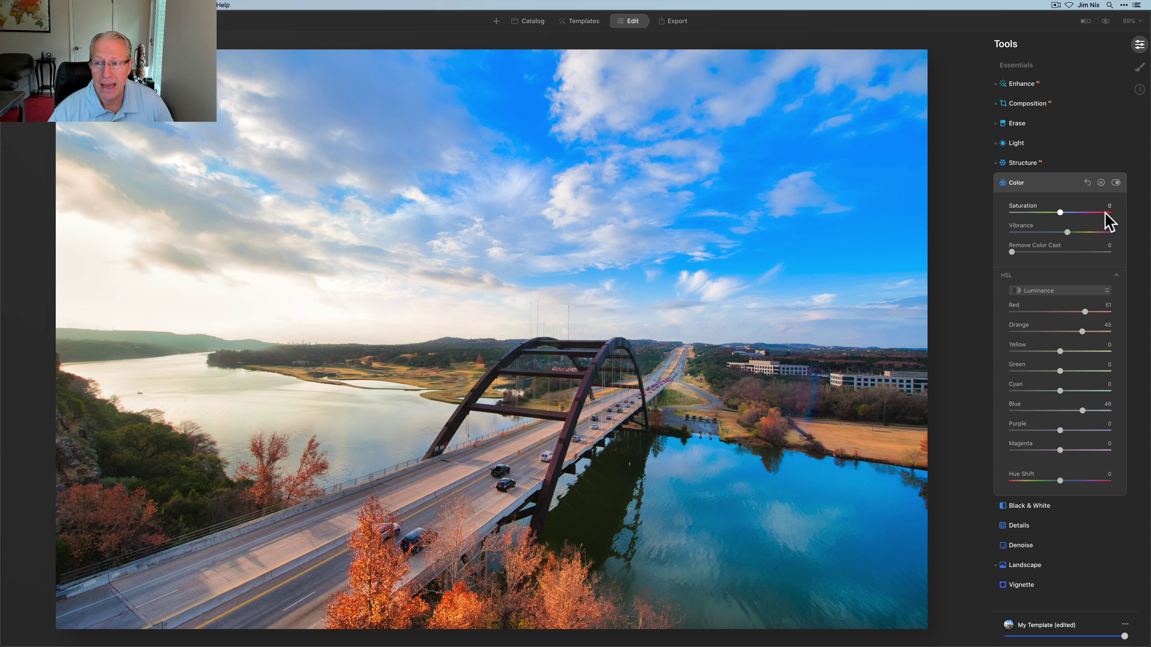
click(1060, 185)
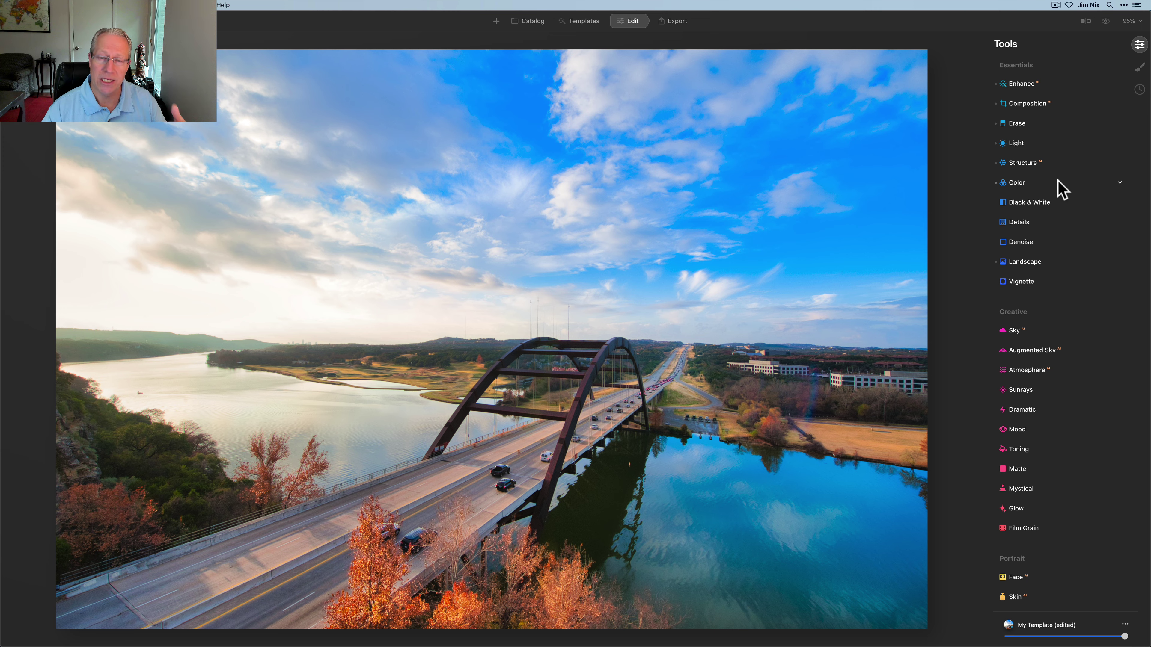
click(1106, 22)
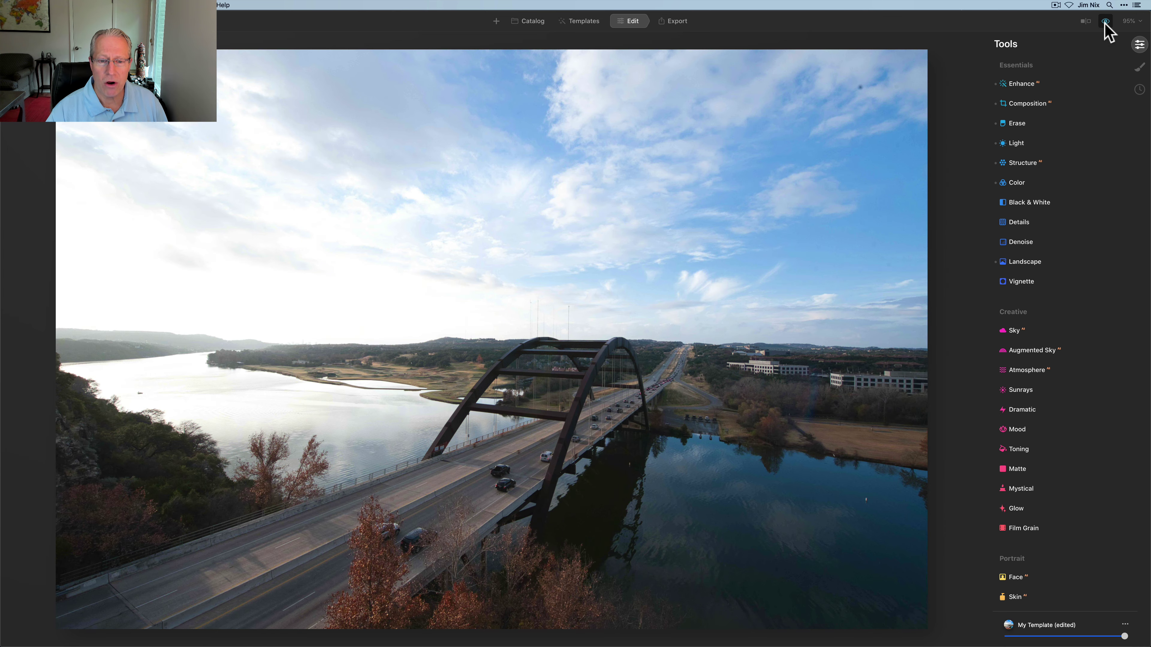
click(1106, 21)
click(1086, 21)
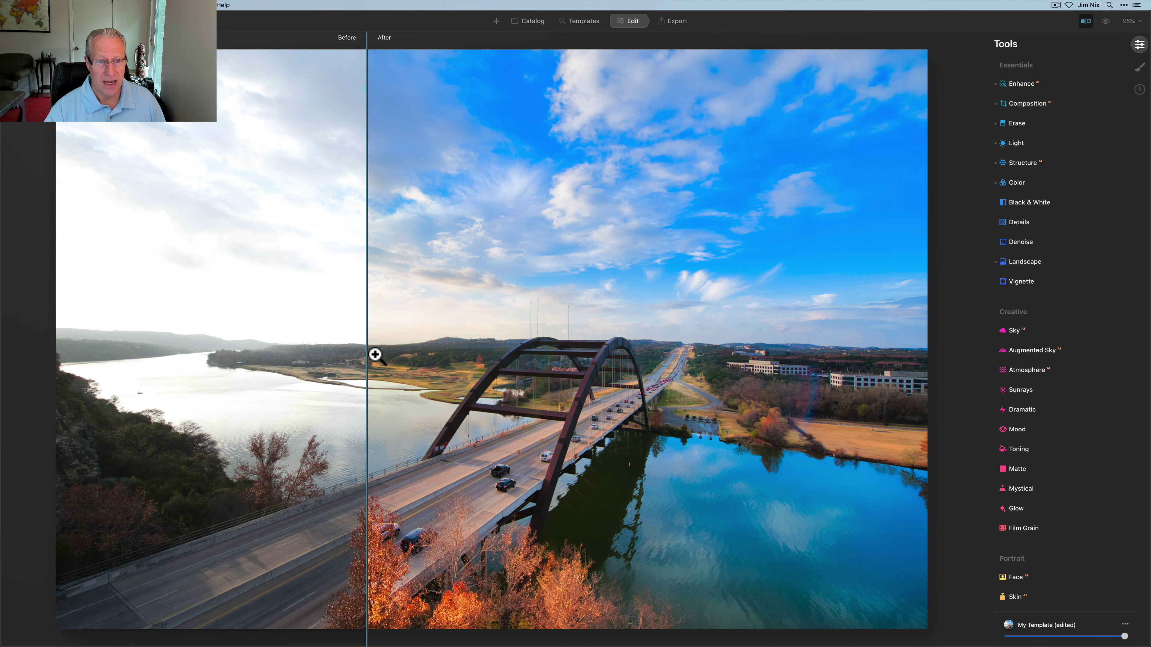
drag(366, 358, 342, 391)
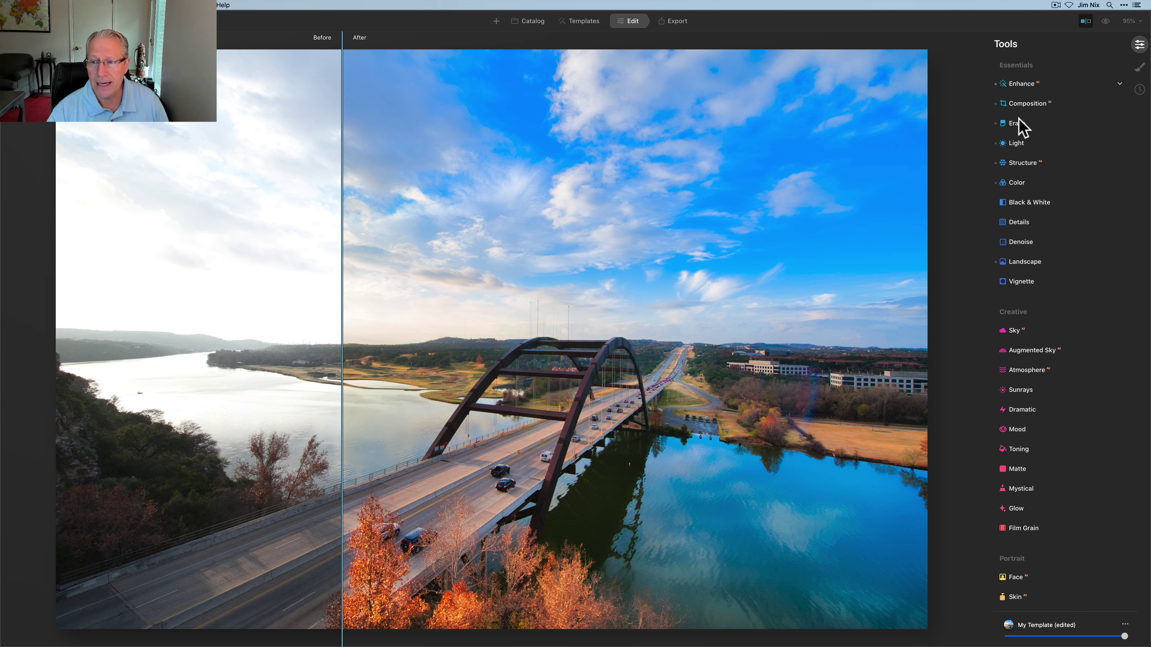
click(1085, 22)
- Switch HSL to Saturation mode and lower Blue saturation to -33
click(1027, 183)
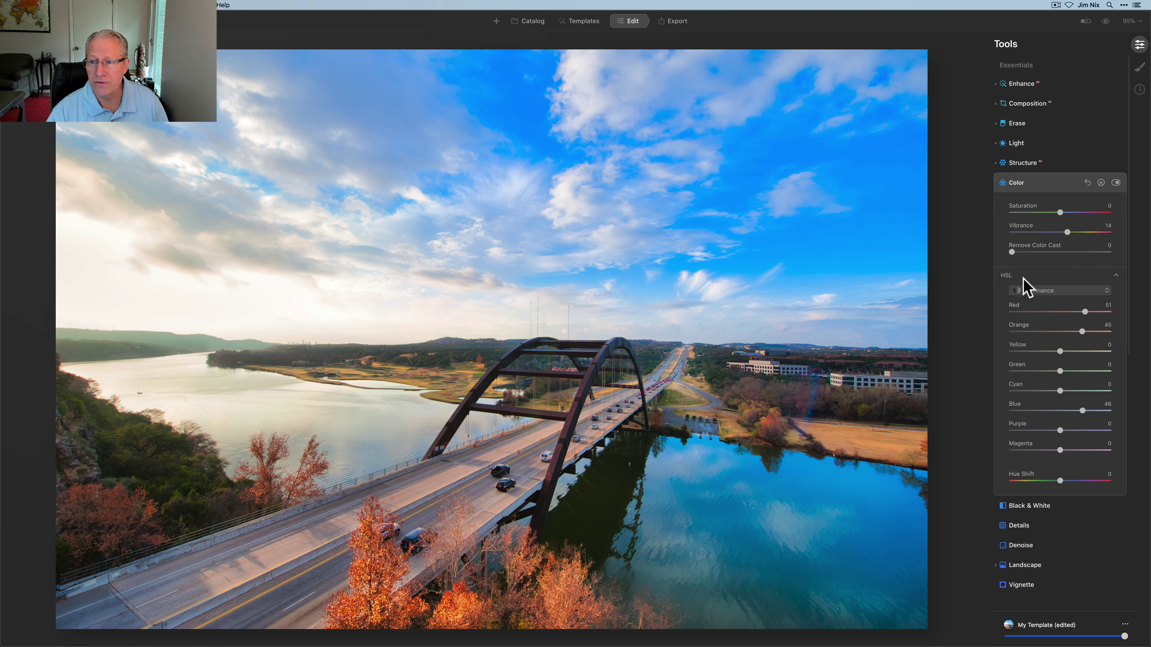
click(1031, 292)
click(1037, 317)
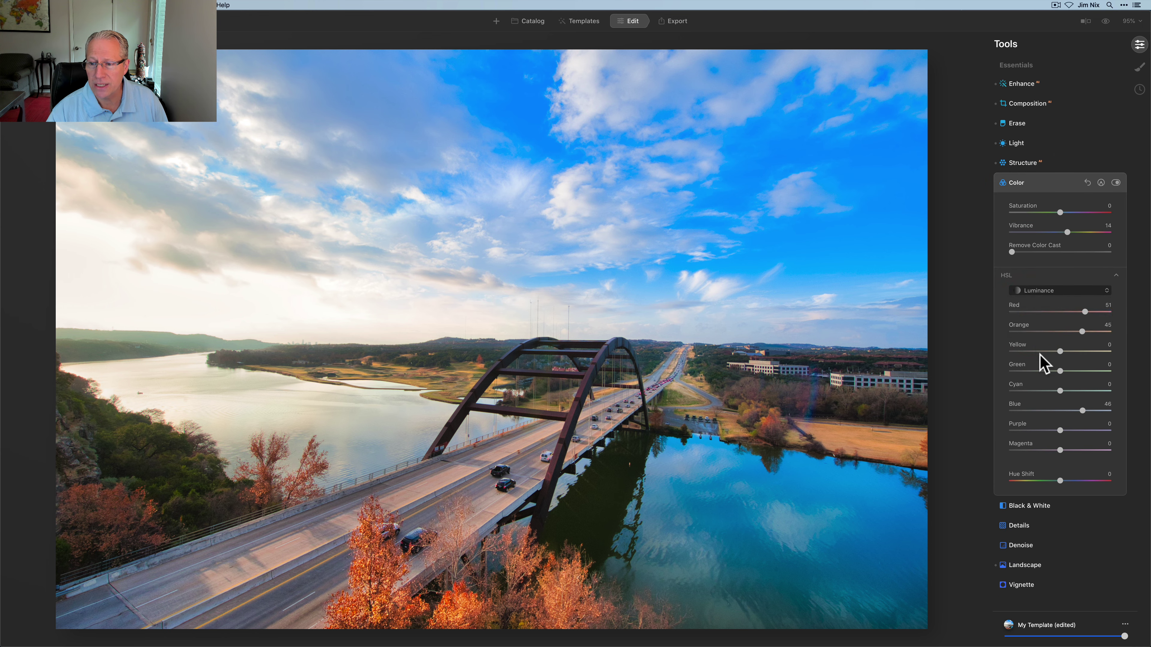
drag(1057, 410, 1044, 411)
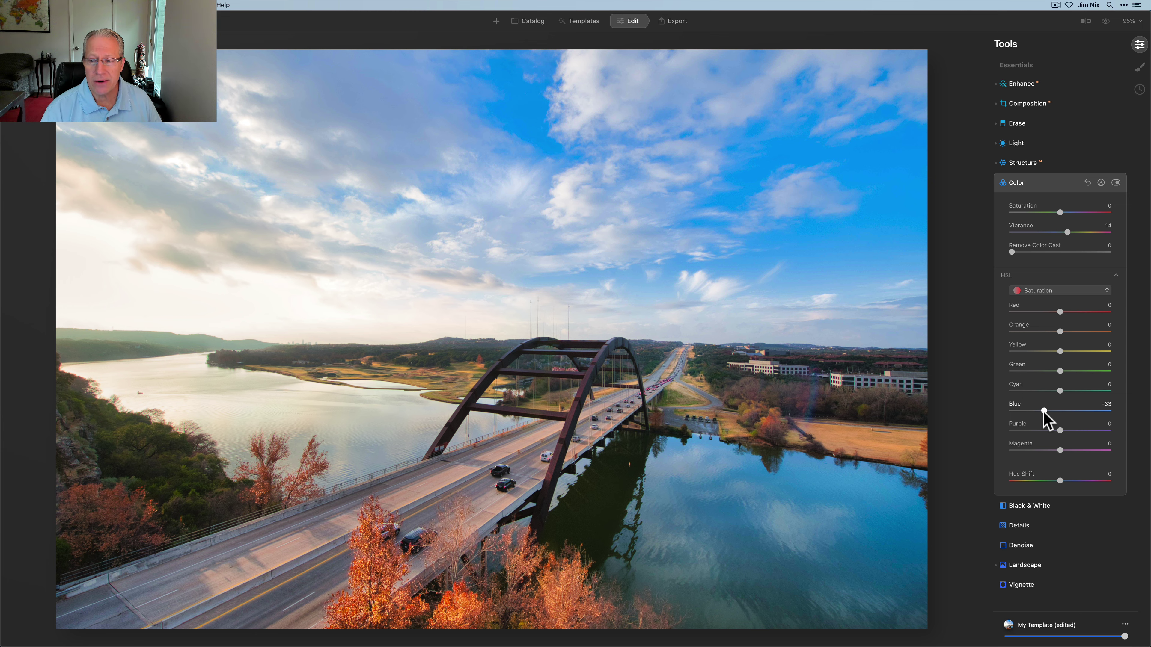
- Switch HSL back to Luminance and lift Yellow luminance to 54 after trying darker
click(1061, 291)
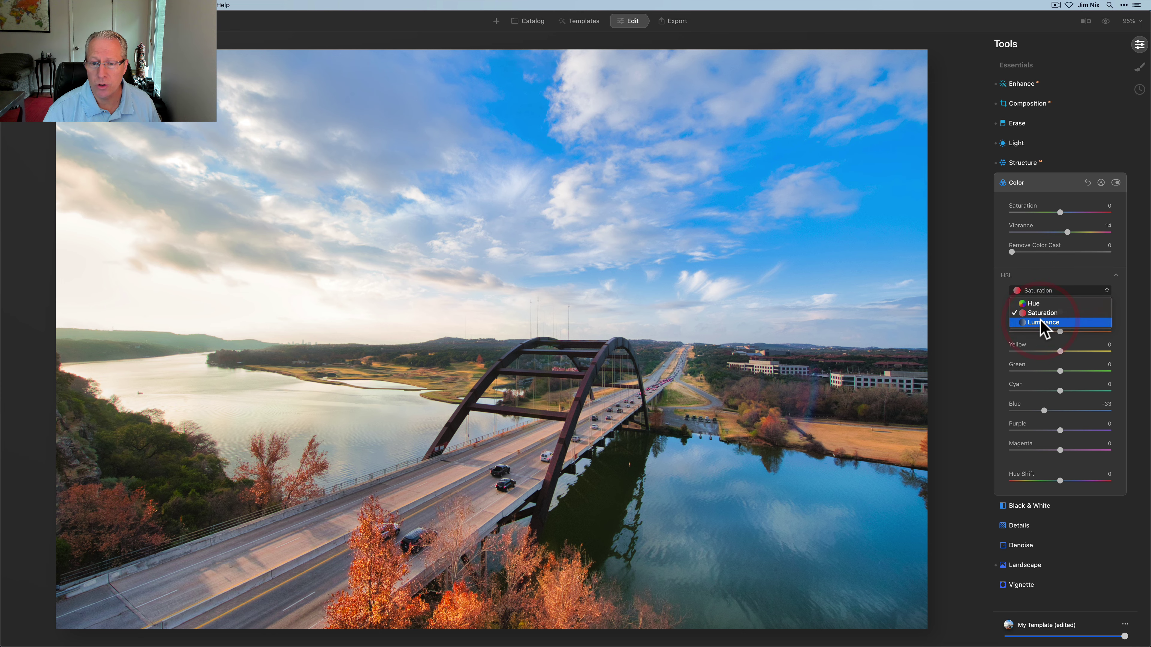
click(1041, 322)
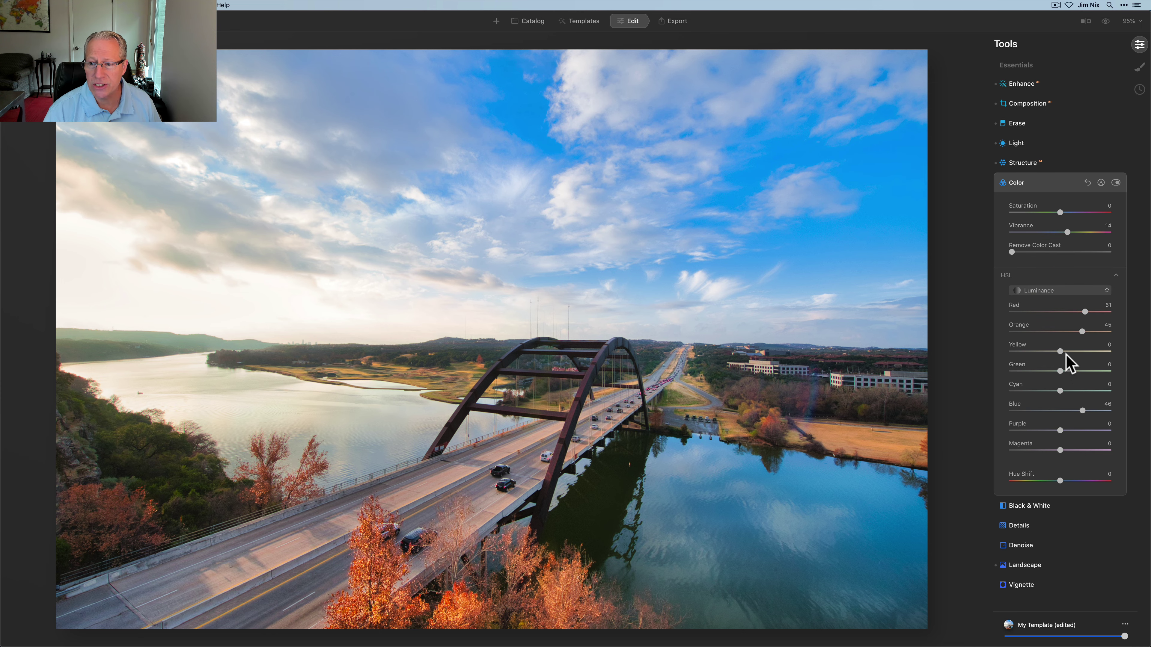
drag(1061, 351, 1029, 349)
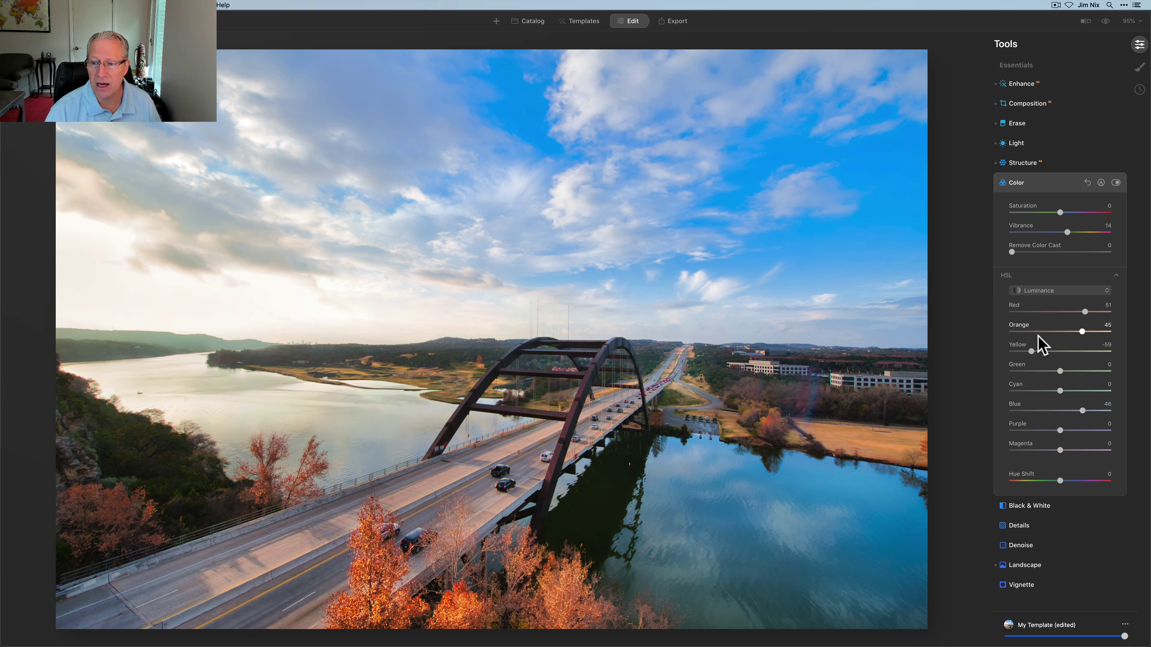
drag(1032, 351, 1086, 352)
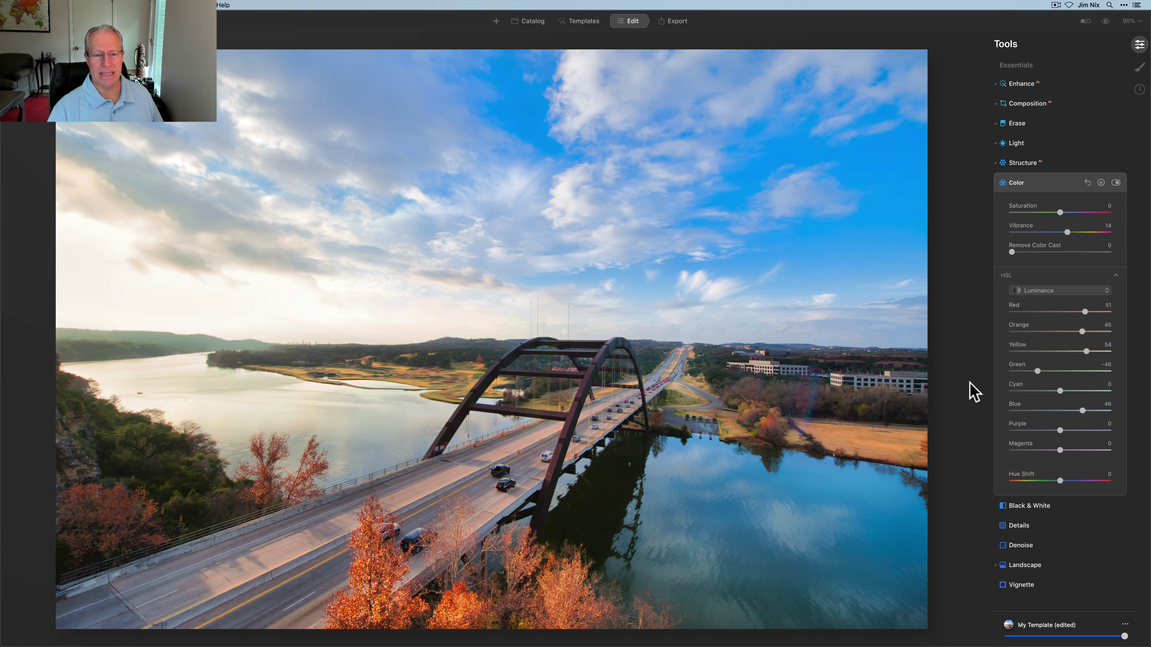
- Collapse the Color tool panel, keeping the HSL edits and showing the Essentials and Creative tools
click(1044, 187)
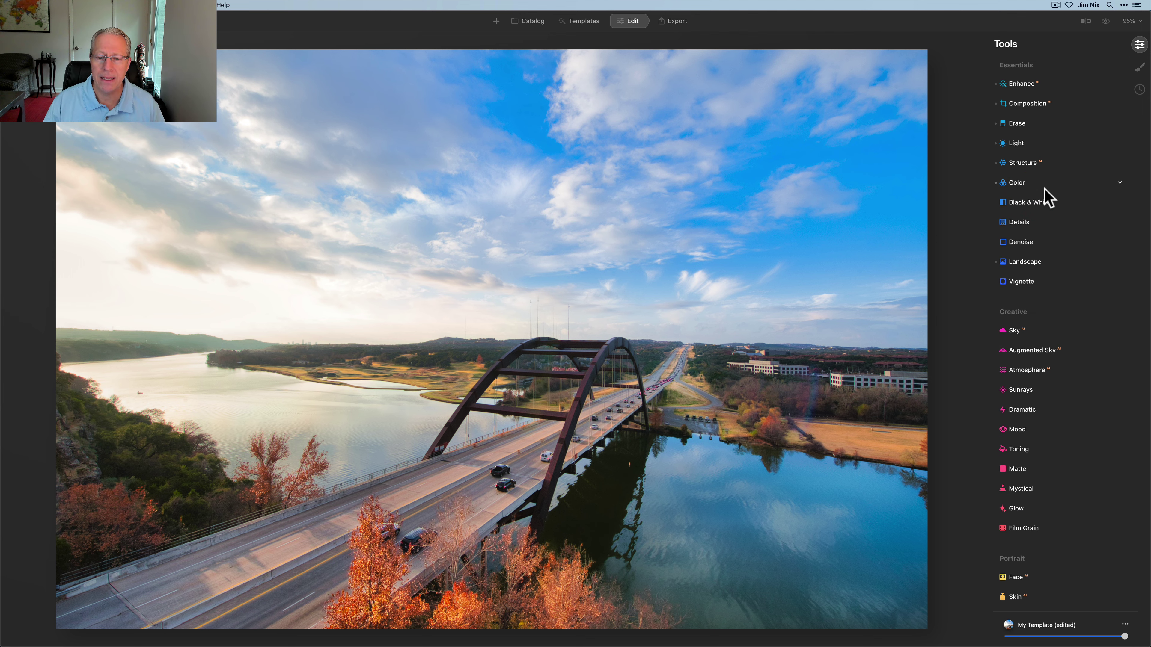